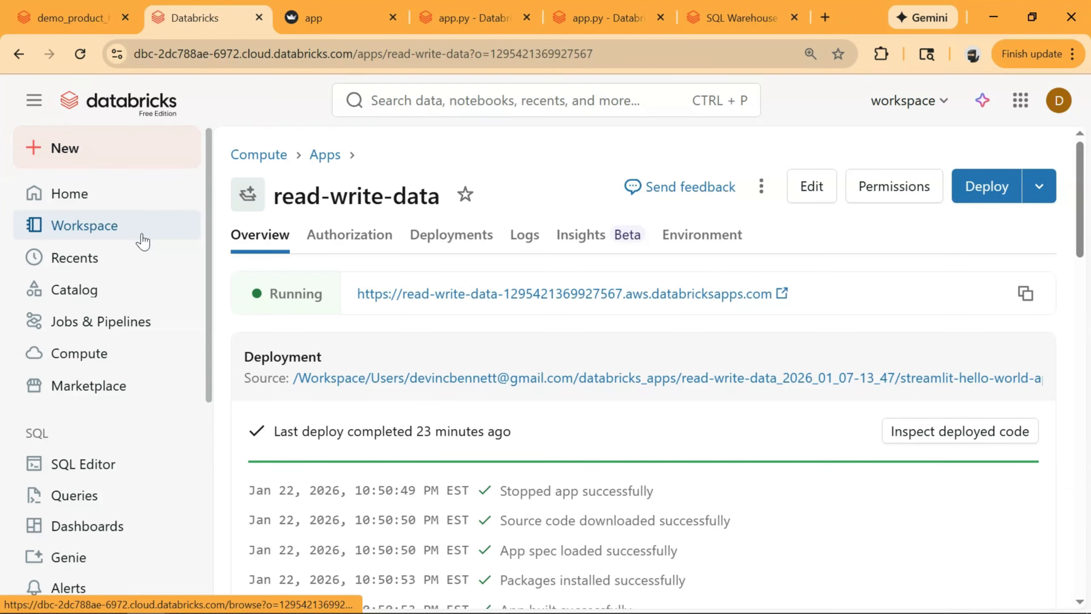
Open the installation form for a new app based on the Streamlit Hello world template.
click(92, 363)
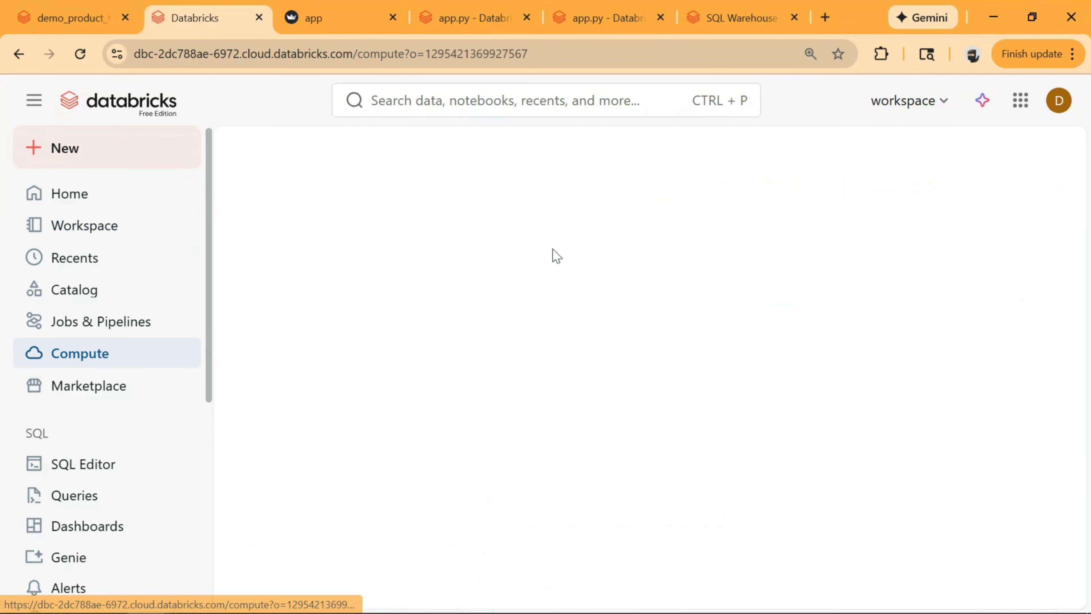
click(460, 212)
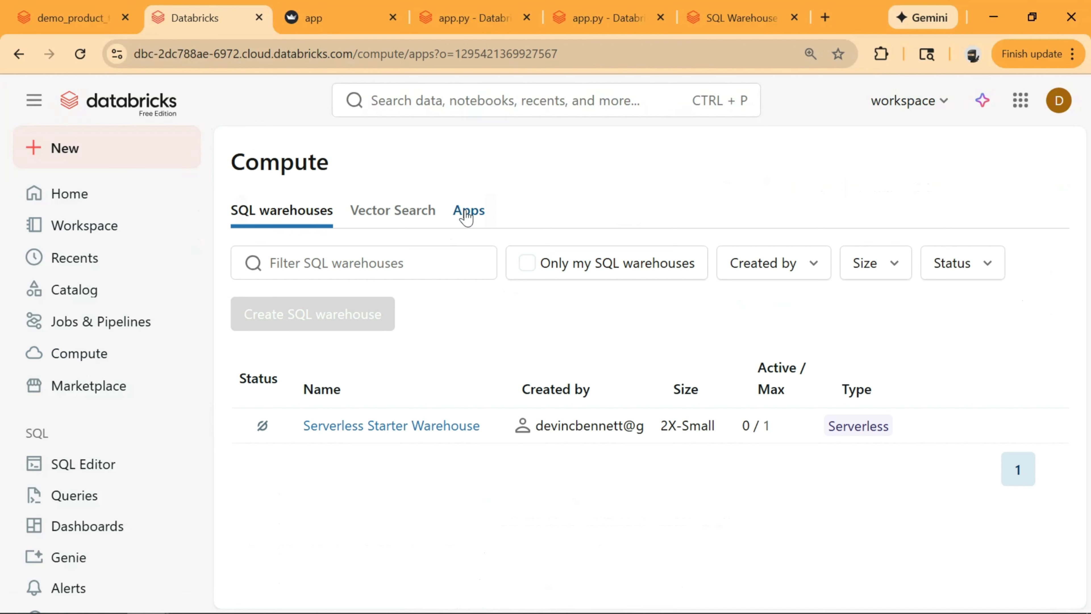
click(1009, 266)
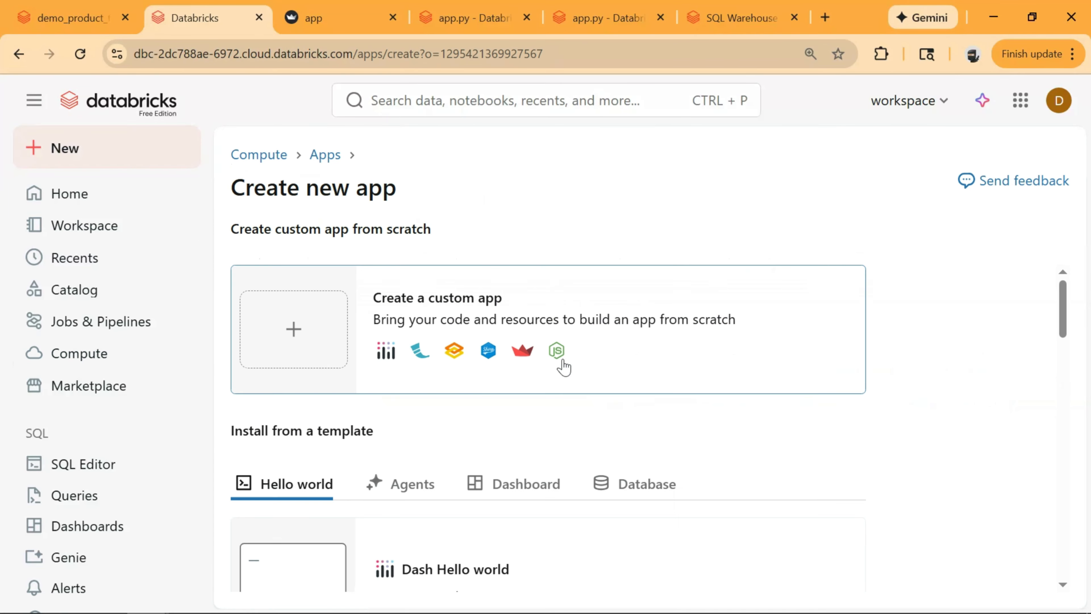
scroll(932, 353, down, 5)
scroll(930, 344, down, 8)
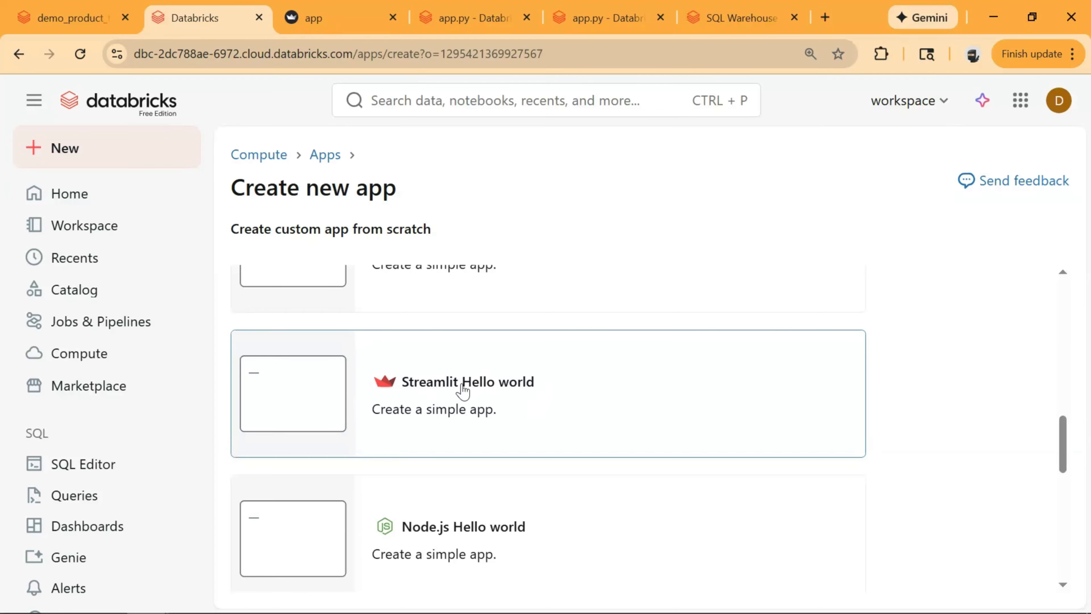
click(513, 390)
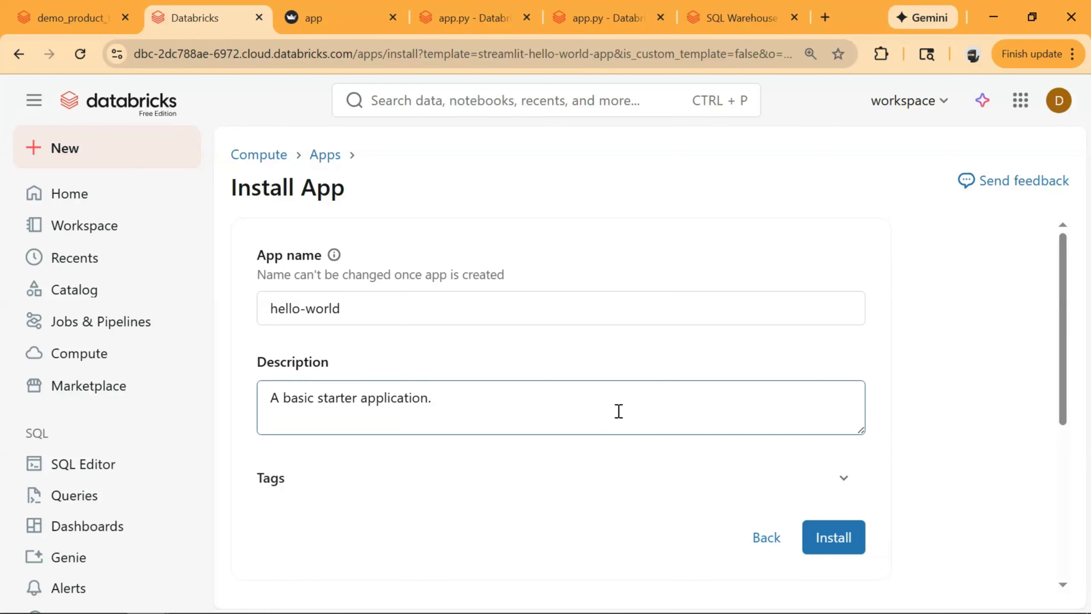
Open the existing read-write-data app for editing and go to its resource configuration.
click(325, 154)
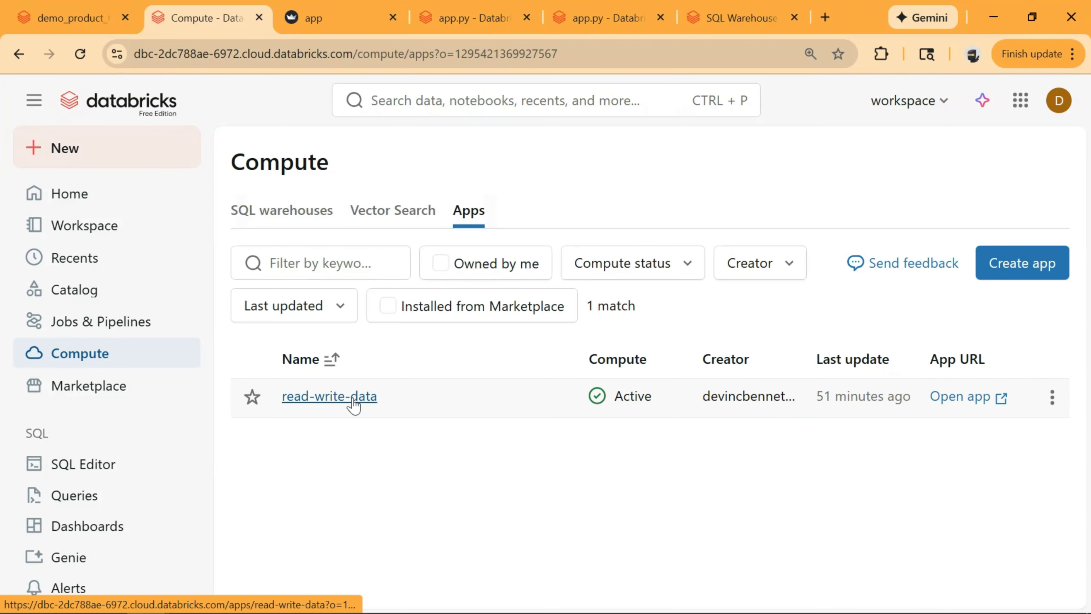
click(358, 402)
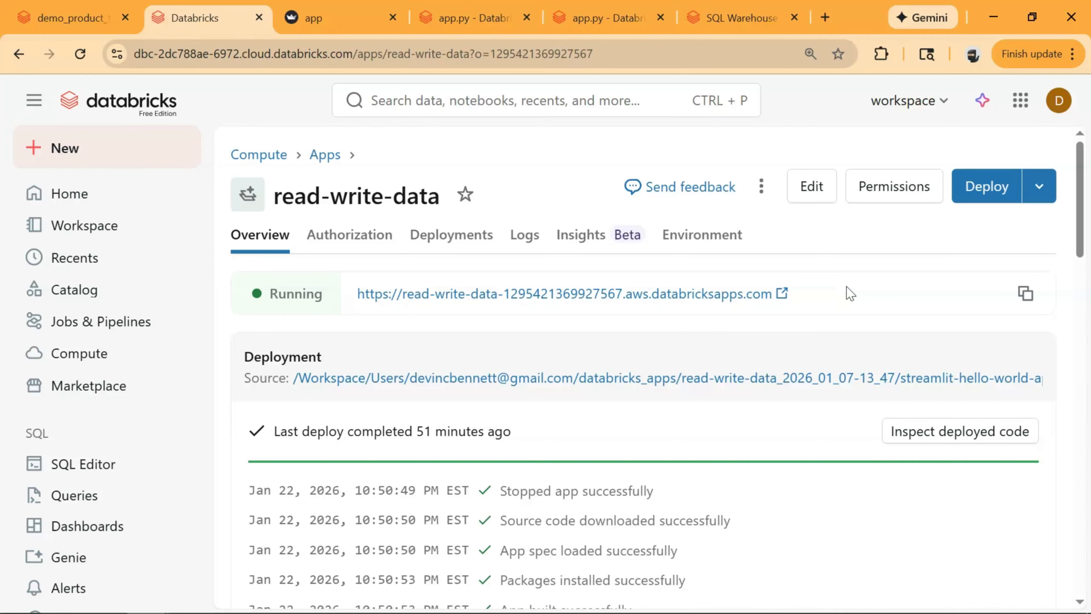
click(818, 202)
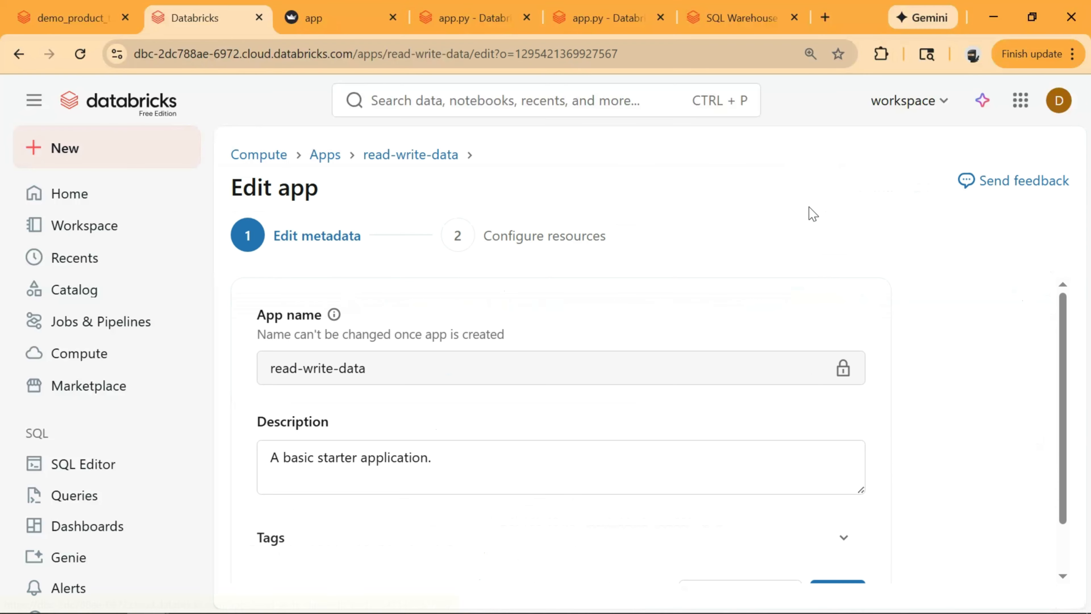
scroll(864, 301, down, 3)
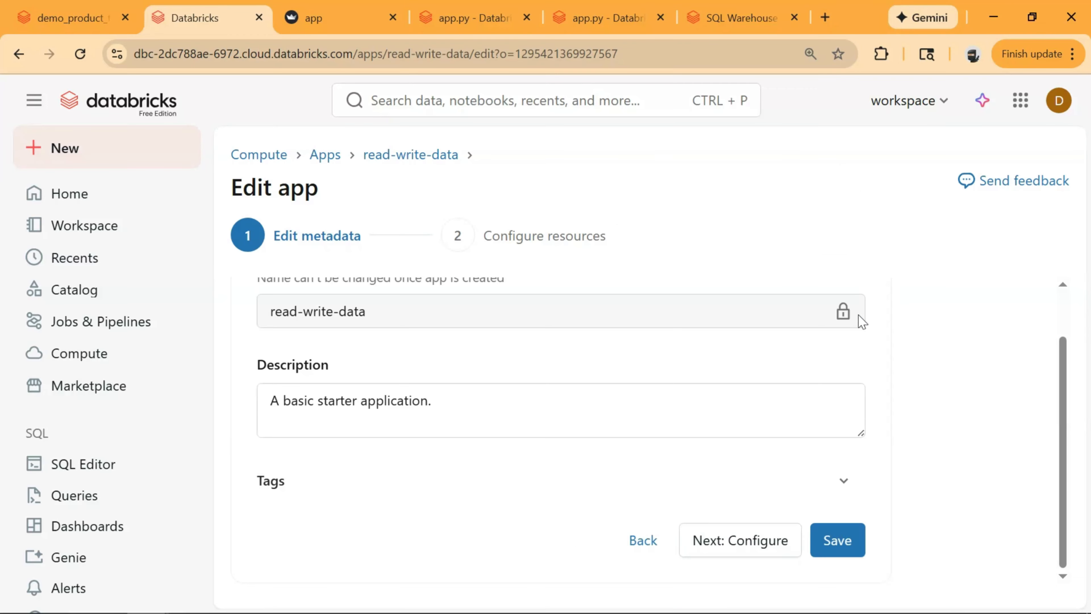
click(786, 546)
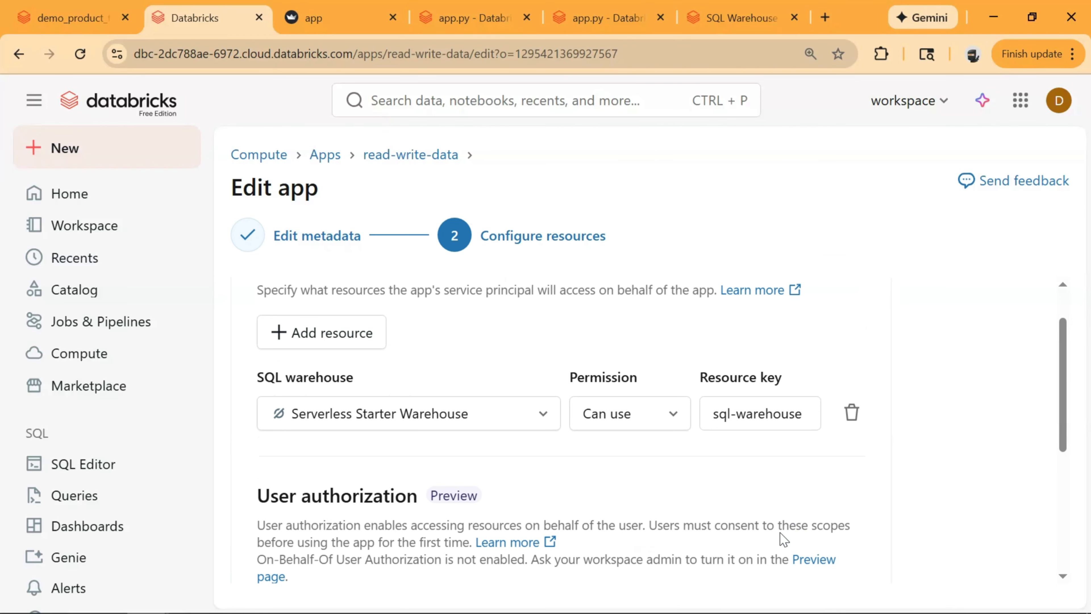
click(336, 334)
click(360, 469)
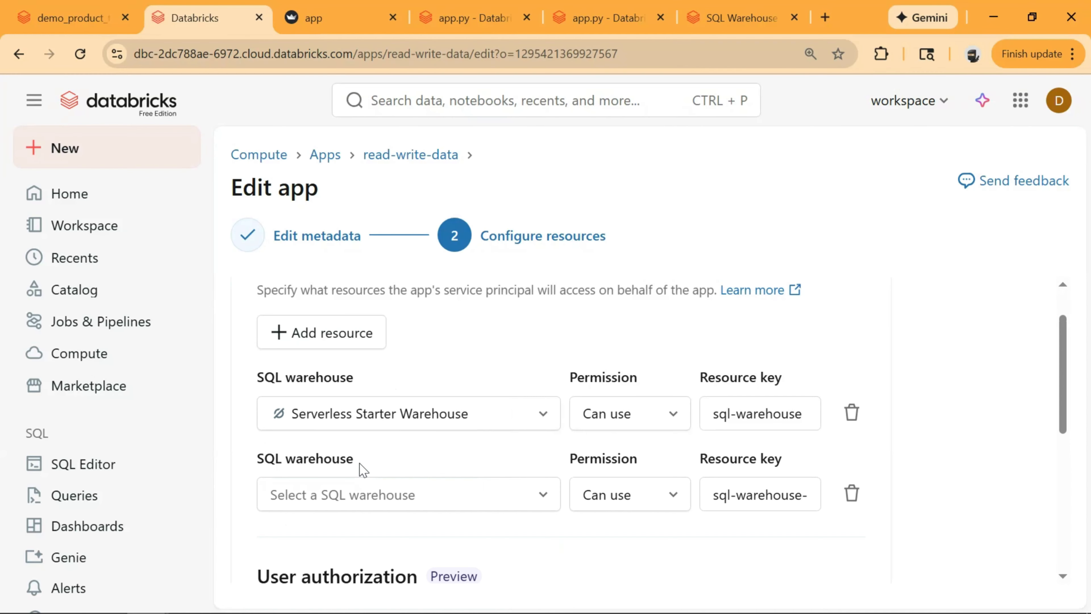
click(417, 495)
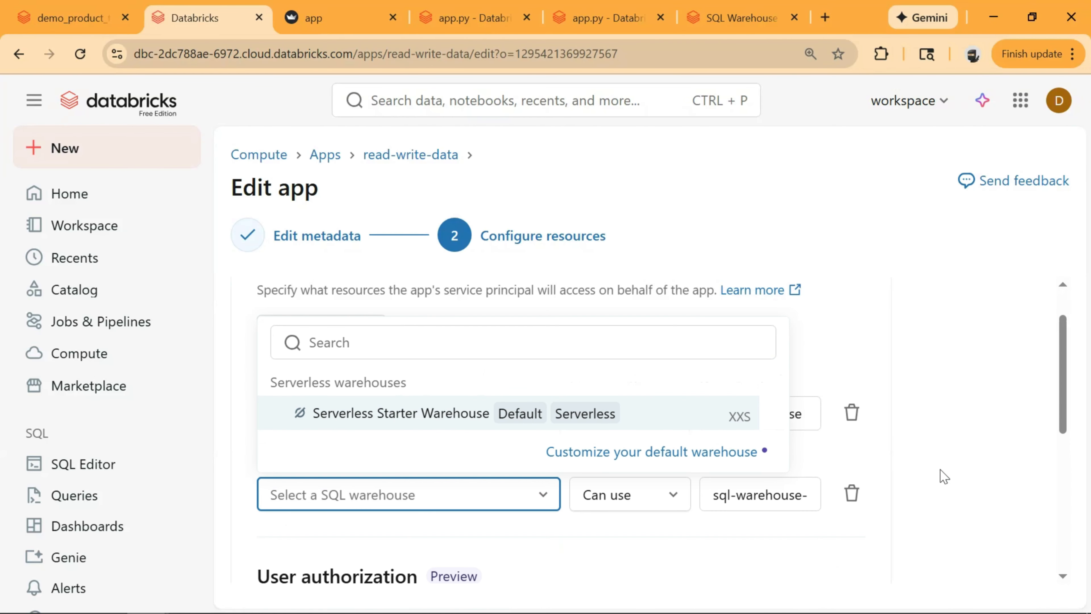
click(775, 462)
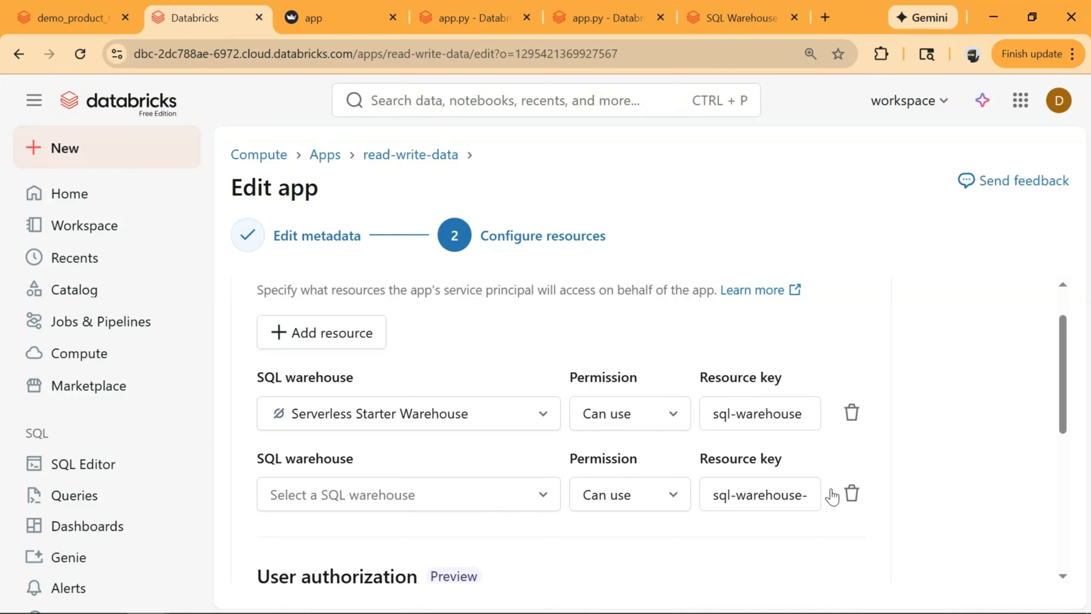
click(853, 499)
Examine the app's compute instance size and return to the read-write-data overview.
scroll(937, 390, down, 5)
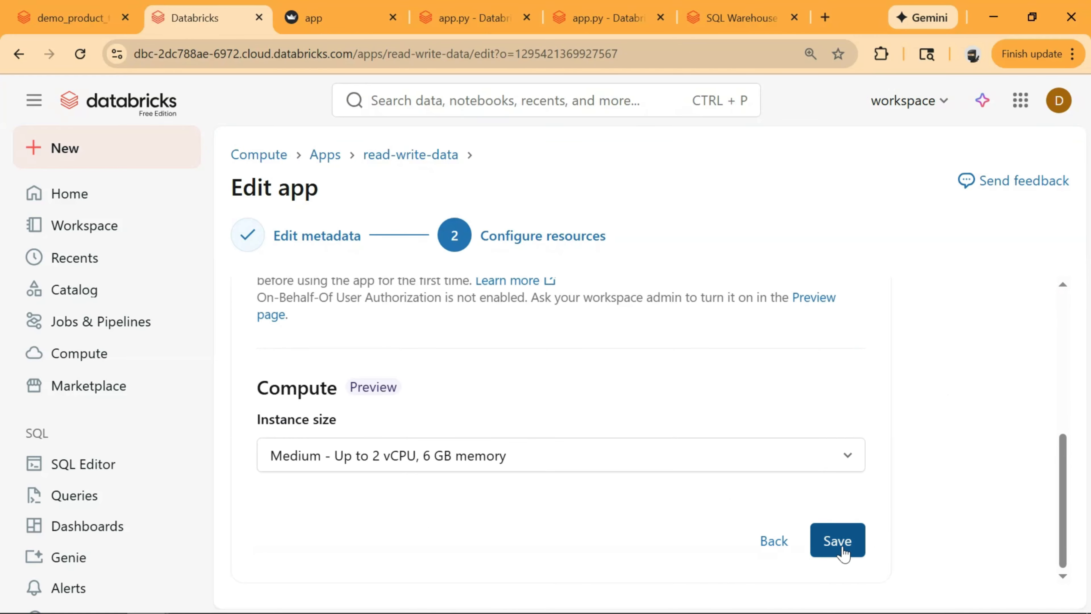
click(414, 164)
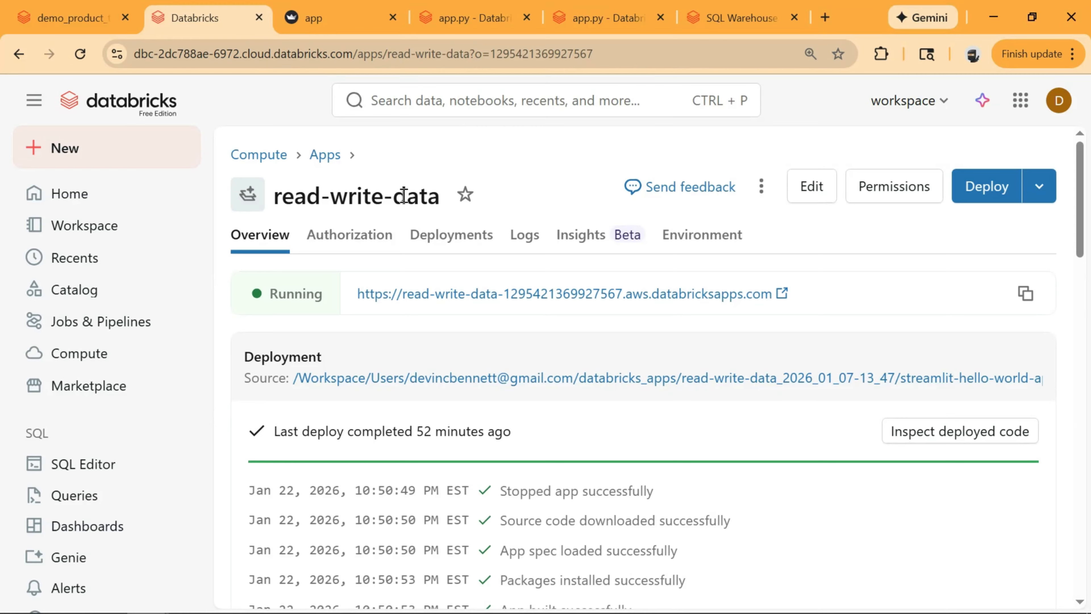
Grant the app-21825b read-write-data principal the MODIFY and SELECT privileges on the demo_product_texts table.
click(88, 13)
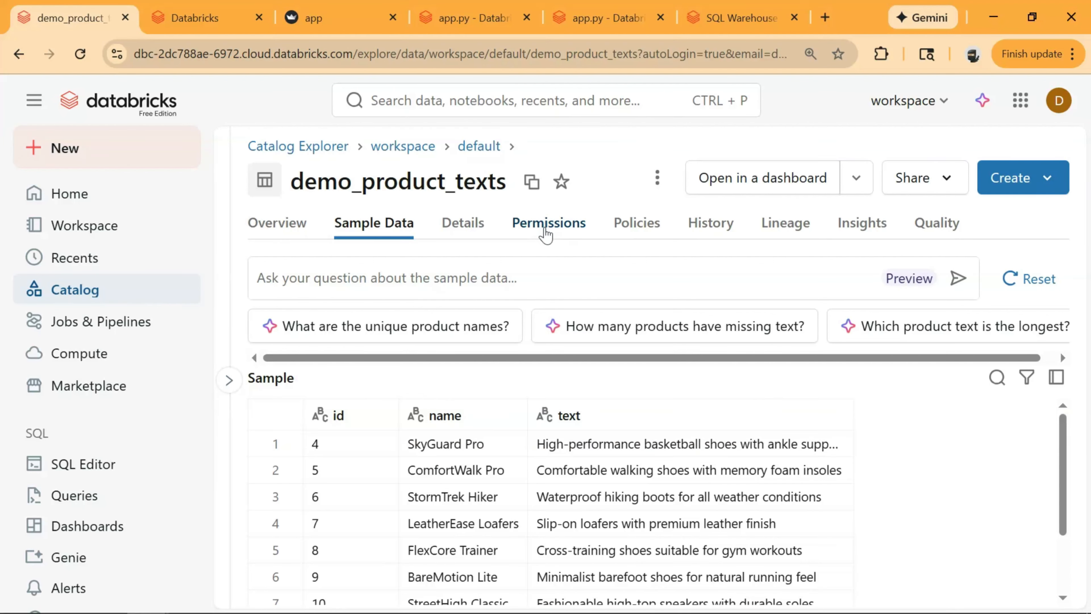
click(545, 230)
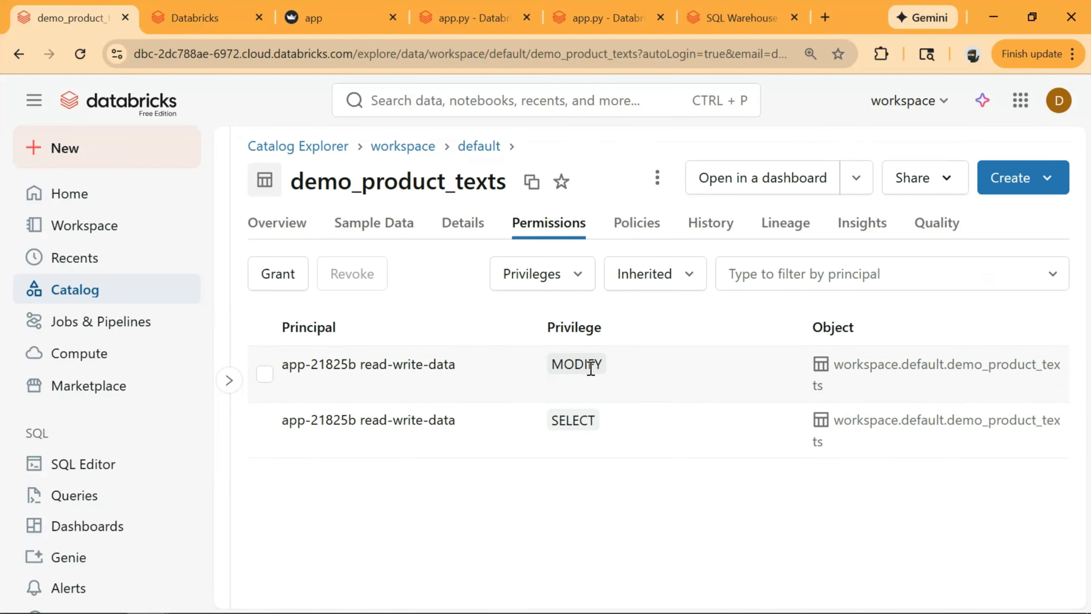
click(279, 284)
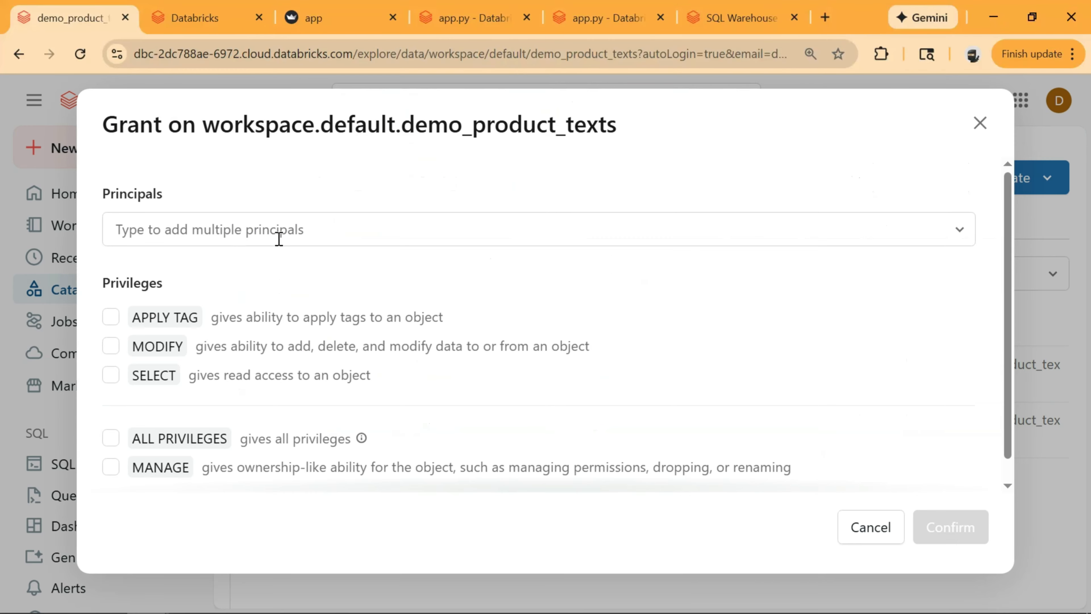
click(277, 231)
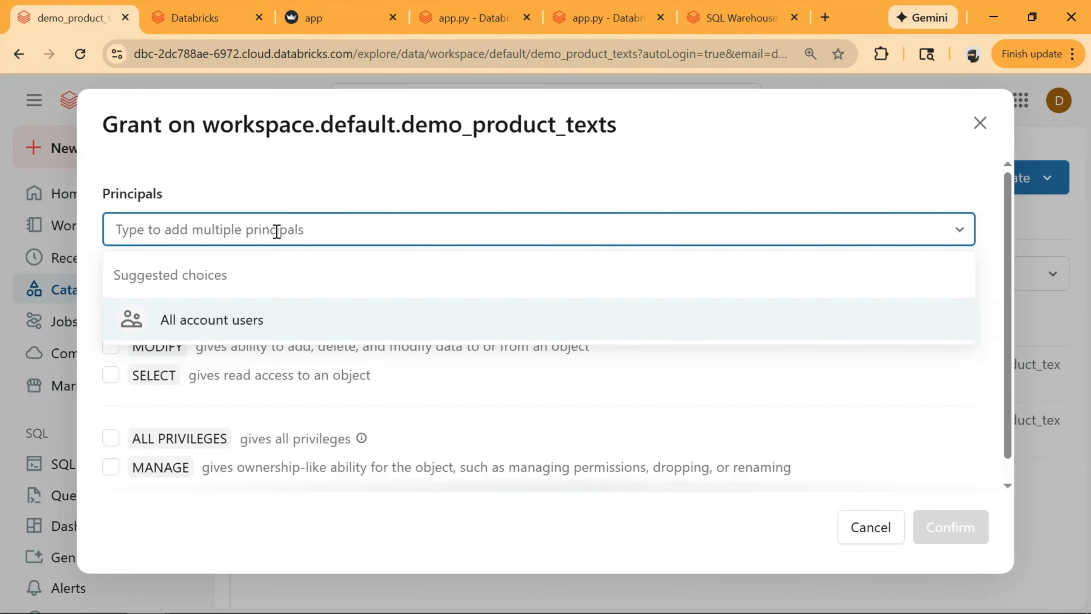
text(read)
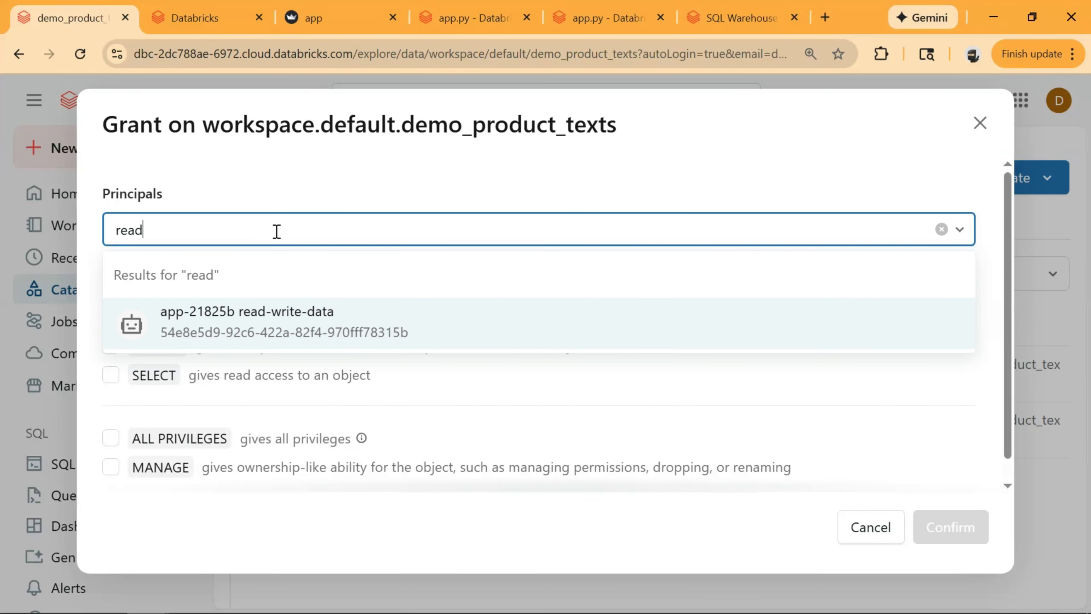
click(333, 316)
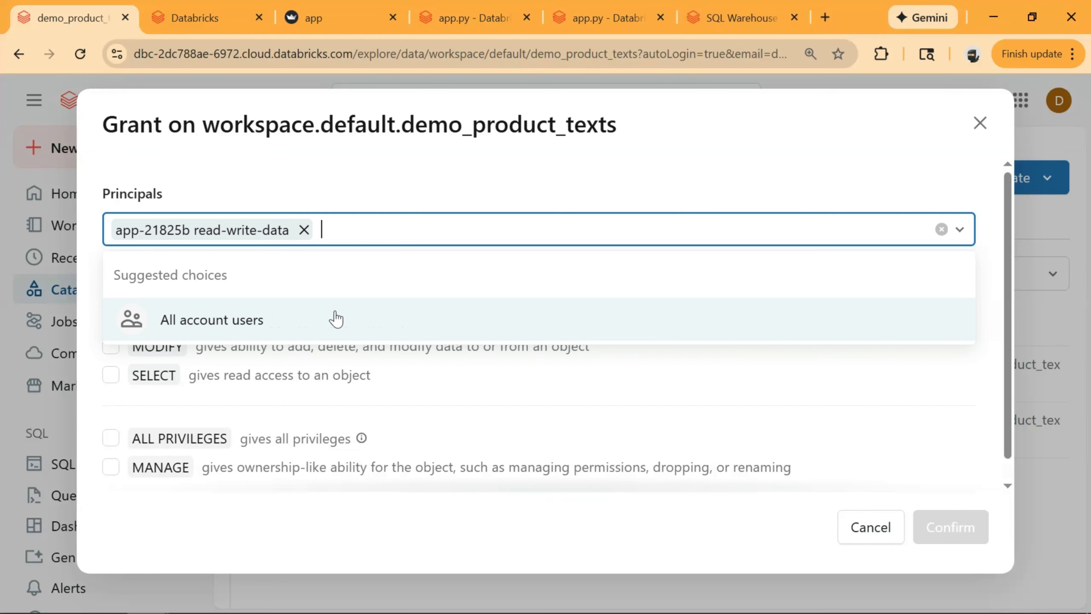
click(436, 185)
click(120, 347)
click(111, 375)
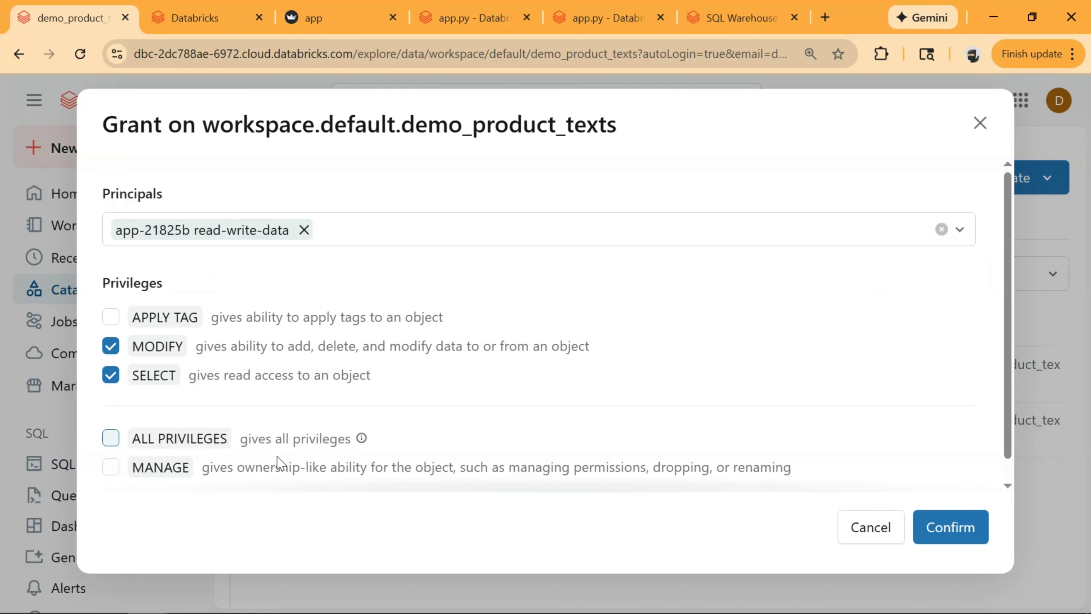
click(947, 531)
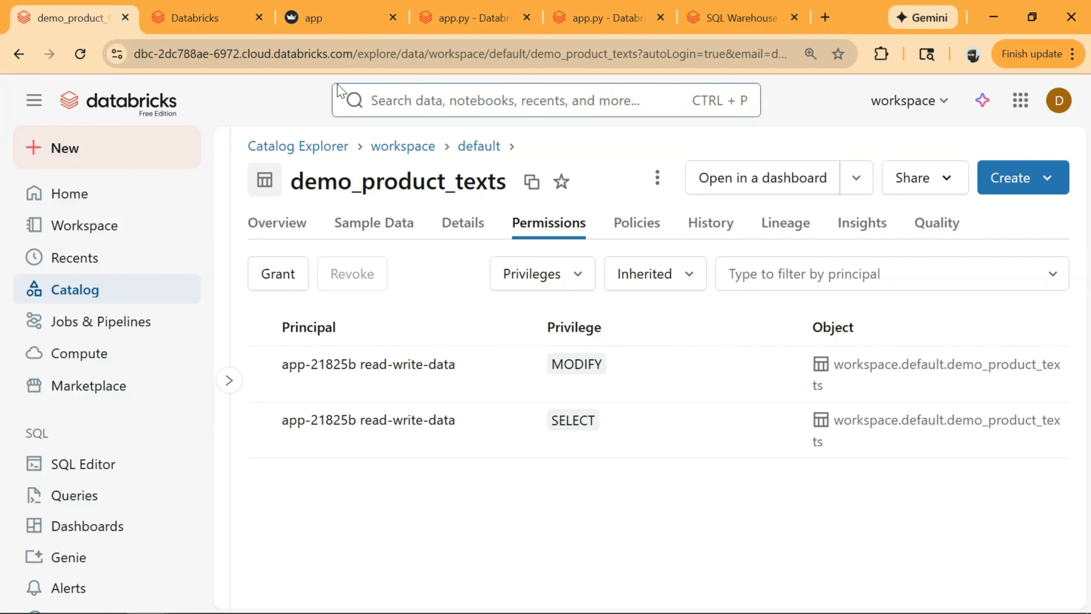
Open app.py from the deployment source folder of the read-write-data app.
click(209, 13)
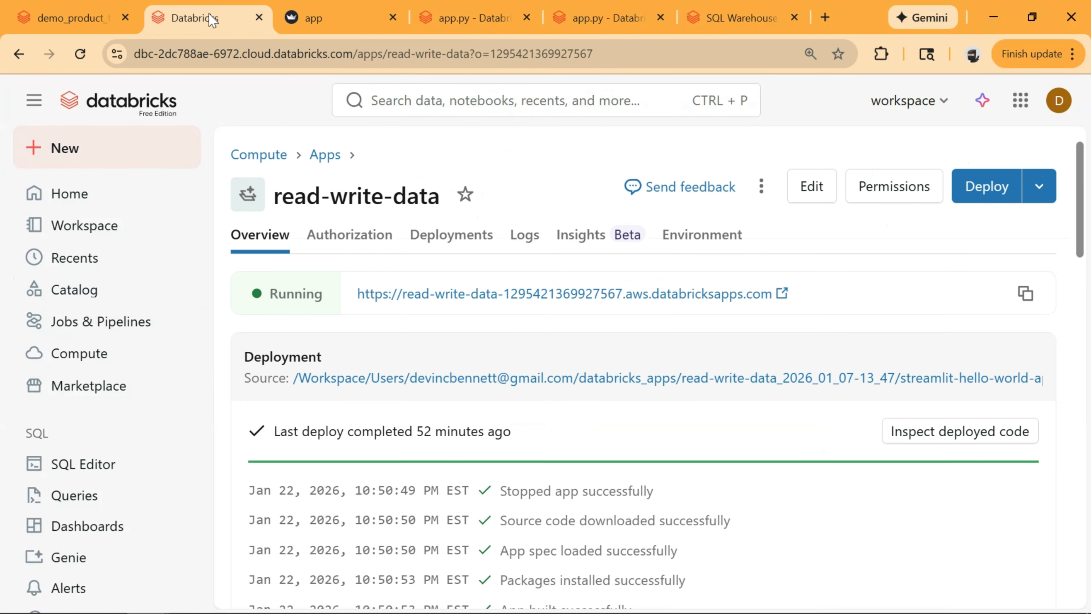
click(480, 375)
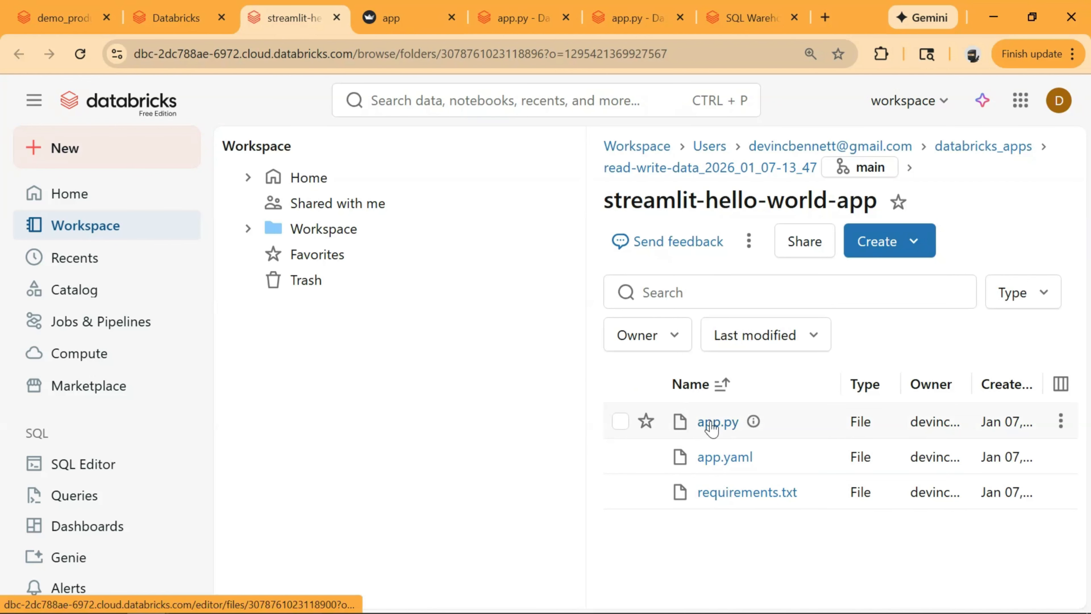
click(710, 425)
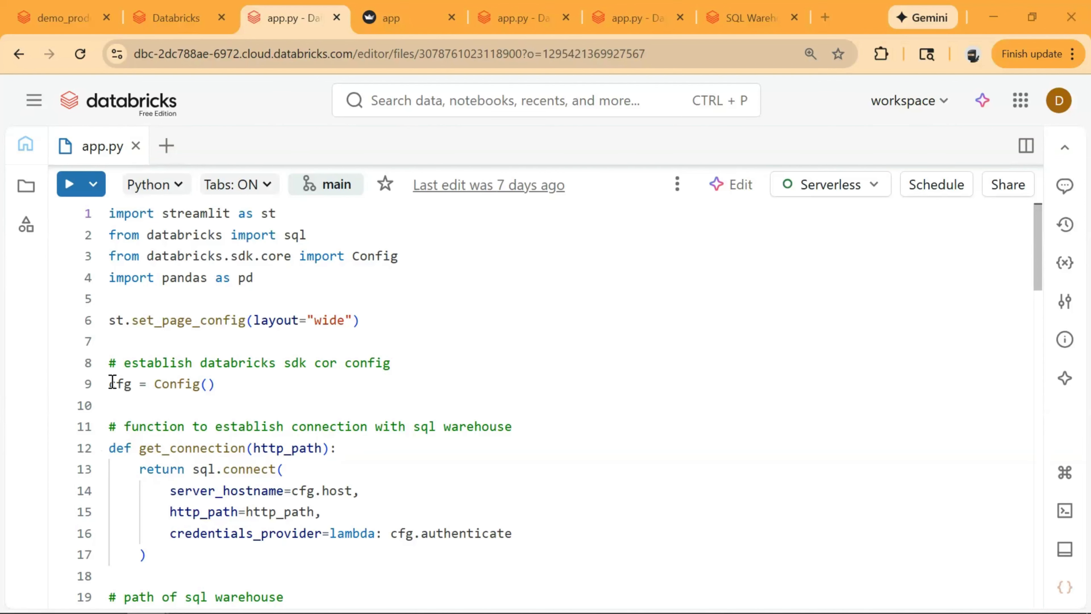
Examine the get_connection function in app.py that connects to the SQL warehouse.
scroll(497, 390, down, 2)
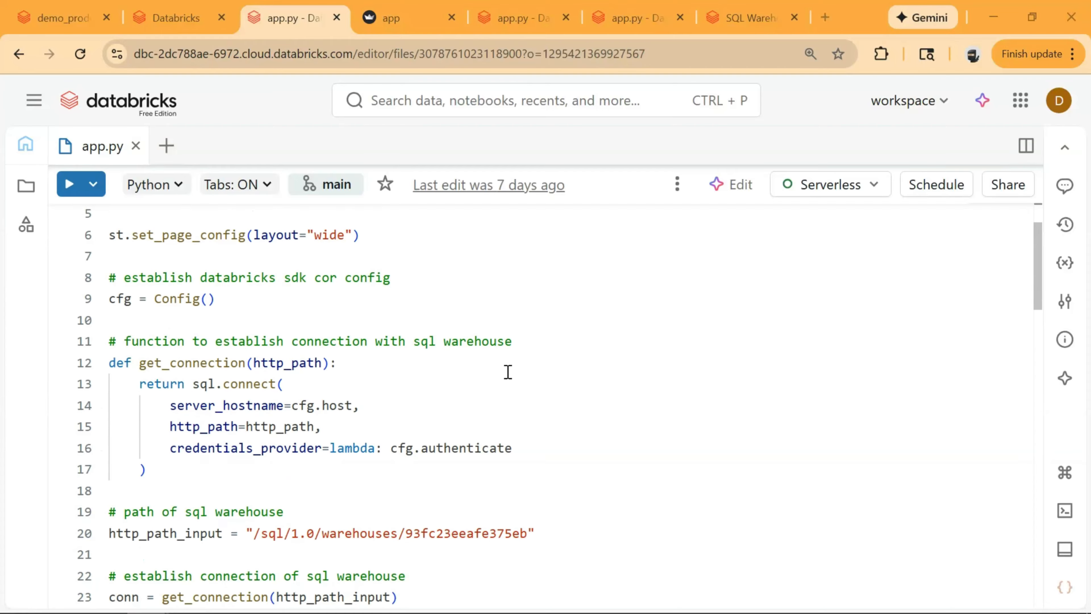
drag(189, 470, 110, 363)
click(519, 390)
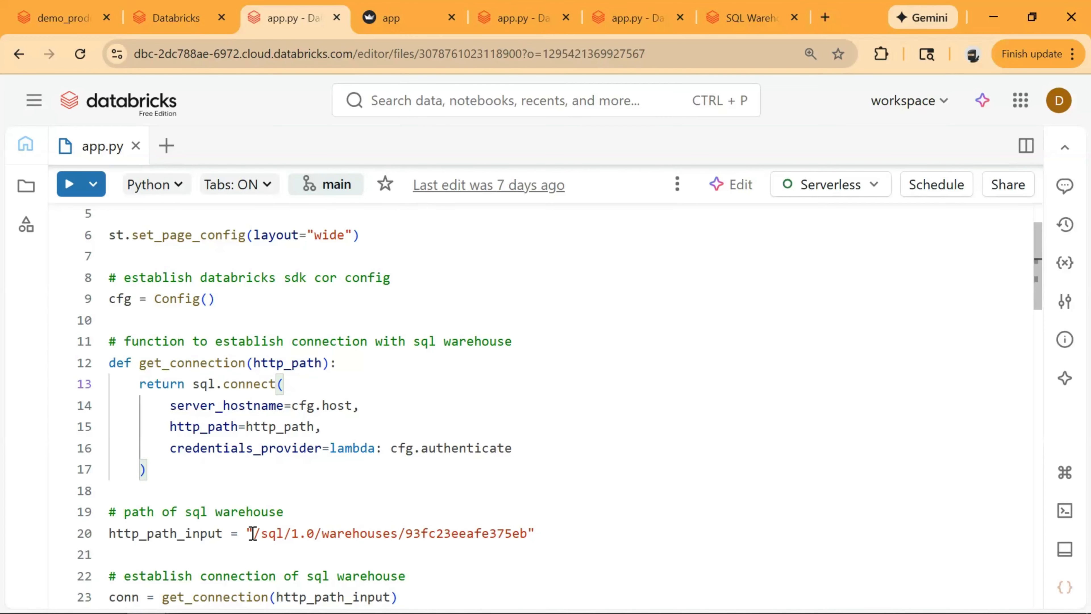
Compare the warehouse path in app.py with the HTTP path in the Serverless Starter Warehouse's connection details.
drag(254, 533, 528, 533)
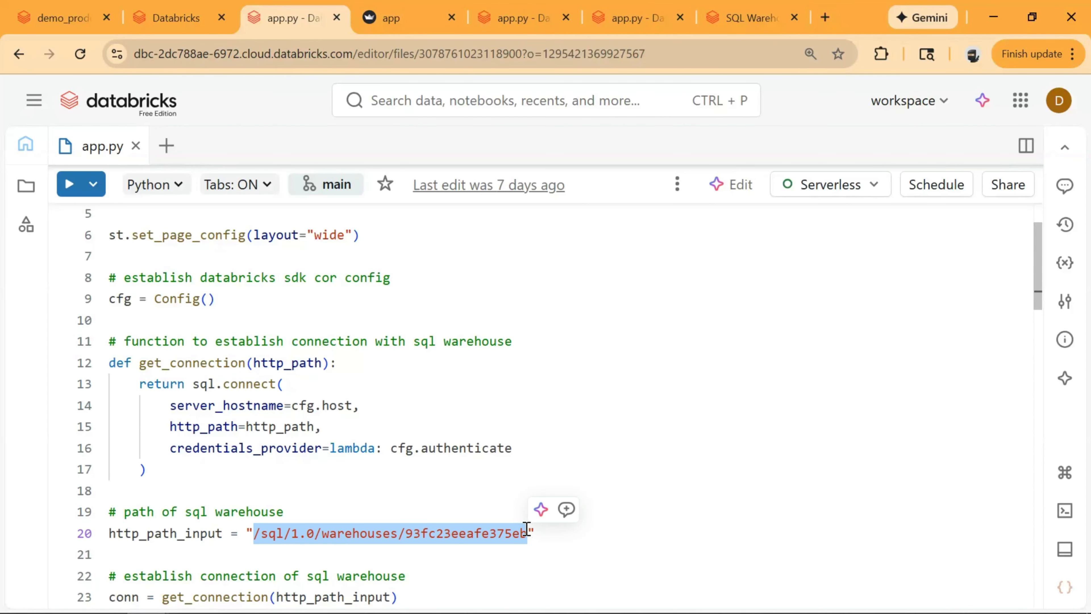
click(746, 18)
click(277, 168)
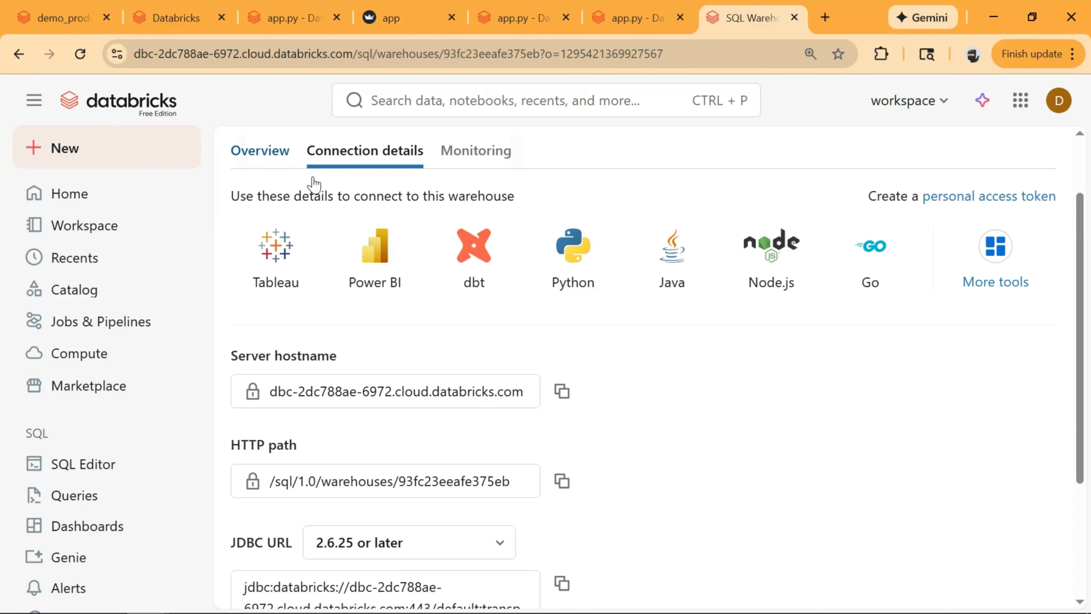
click(172, 245)
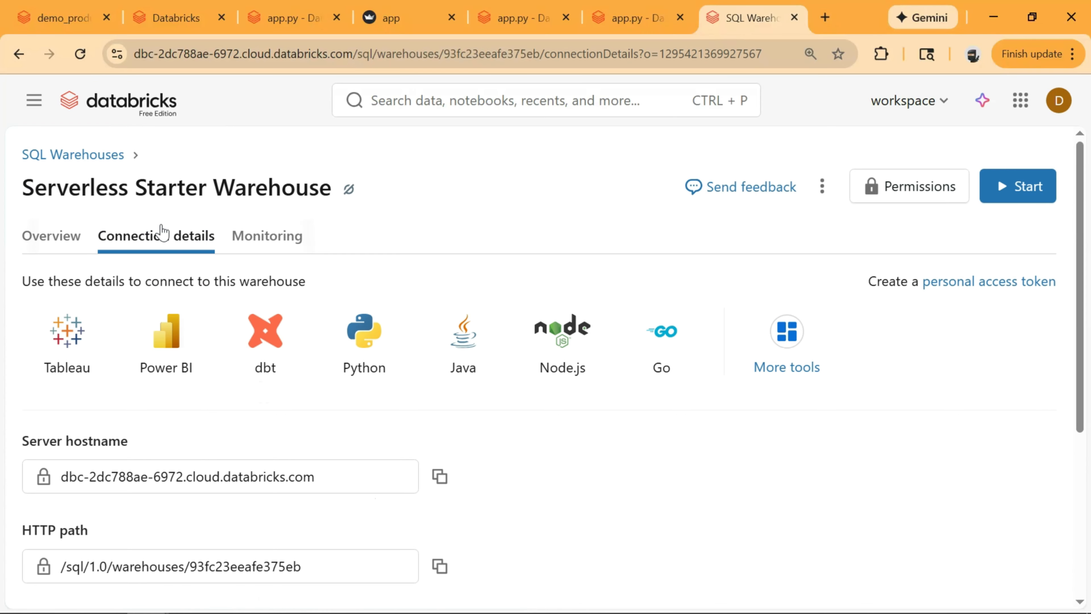
scroll(302, 408, down, 5)
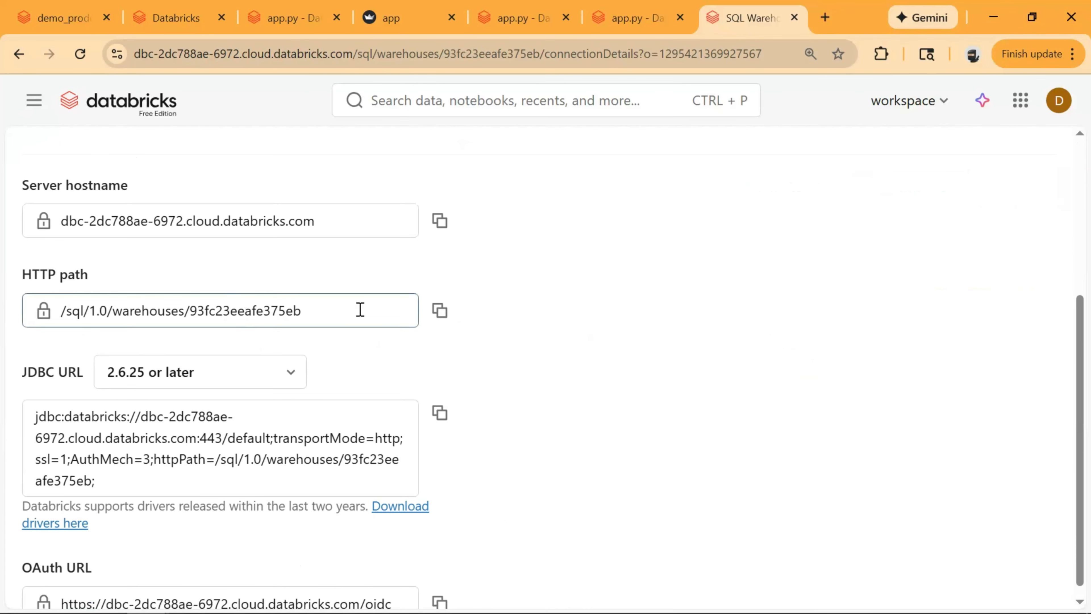
click(41, 105)
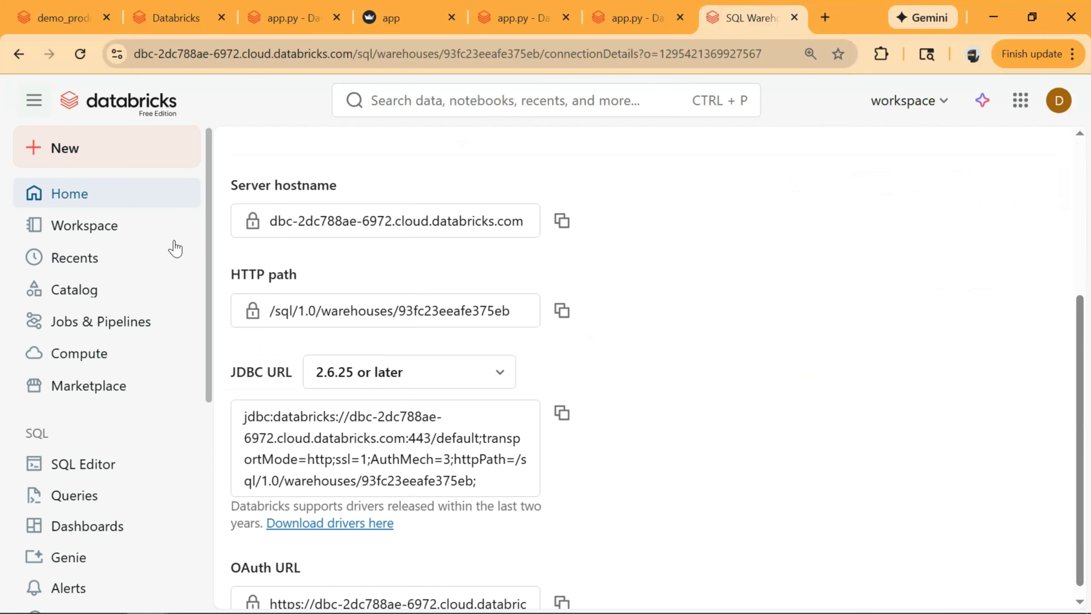
Return to app.py and highlight the http_path_input argument in the get_connection call.
click(299, 5)
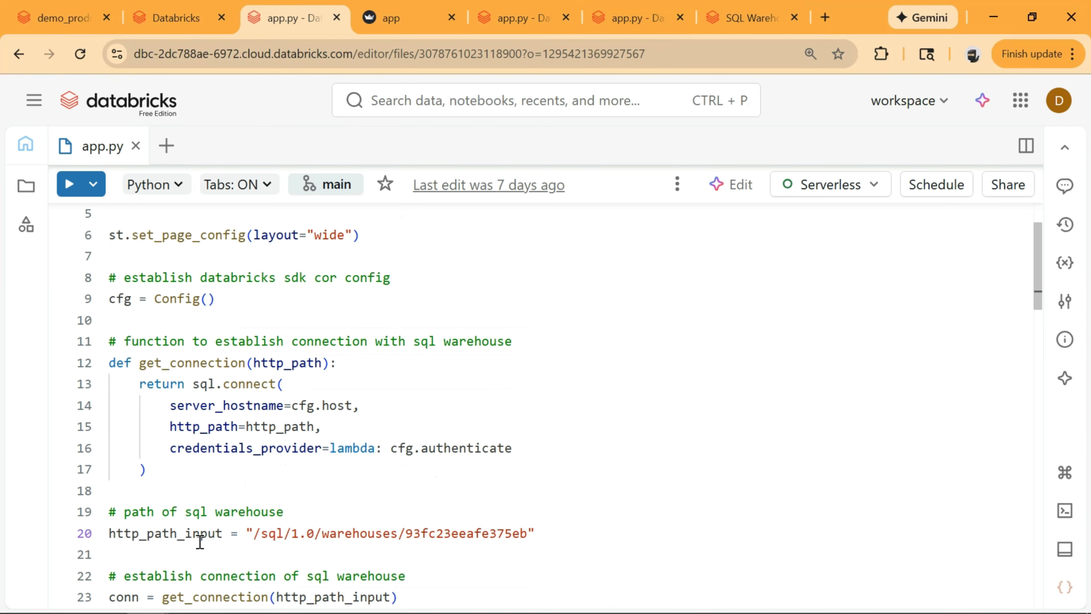
scroll(403, 462, down, 2)
double_click(315, 512)
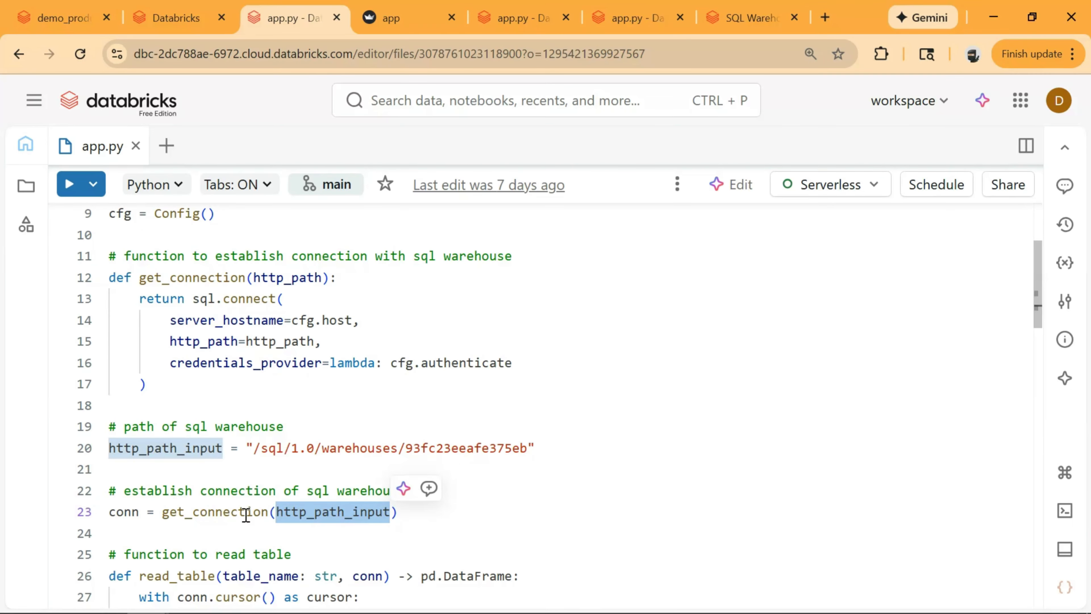
Examine the conn variable and the read_table function in app.py, highlighting its "Select * from {table_name}" query.
double_click(129, 512)
scroll(512, 465, down, 1)
scroll(519, 453, down, 1)
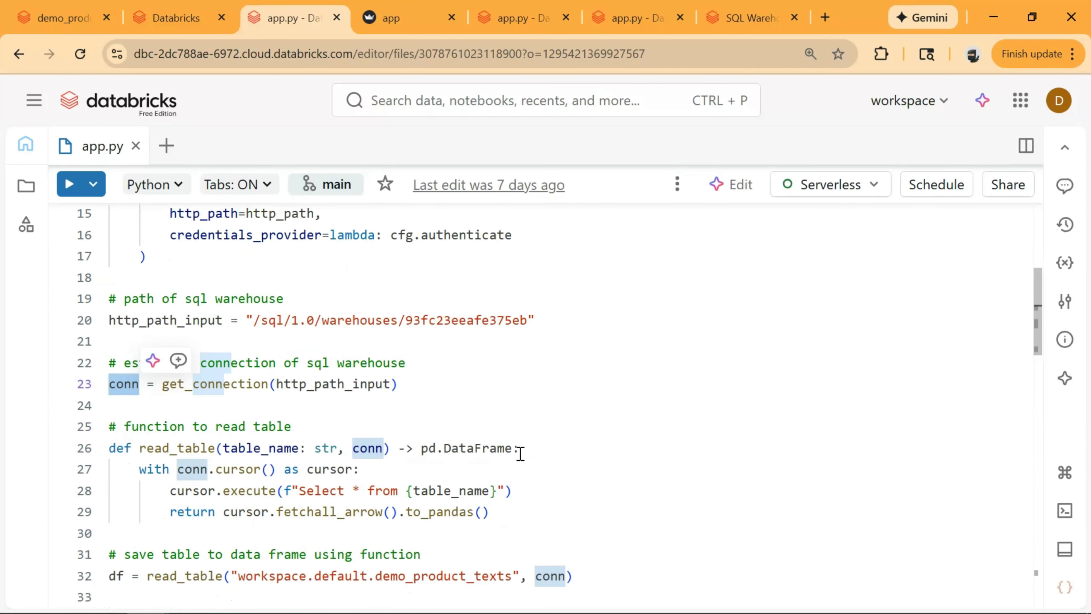
scroll(513, 447, down, 1)
click(185, 405)
double_click(185, 405)
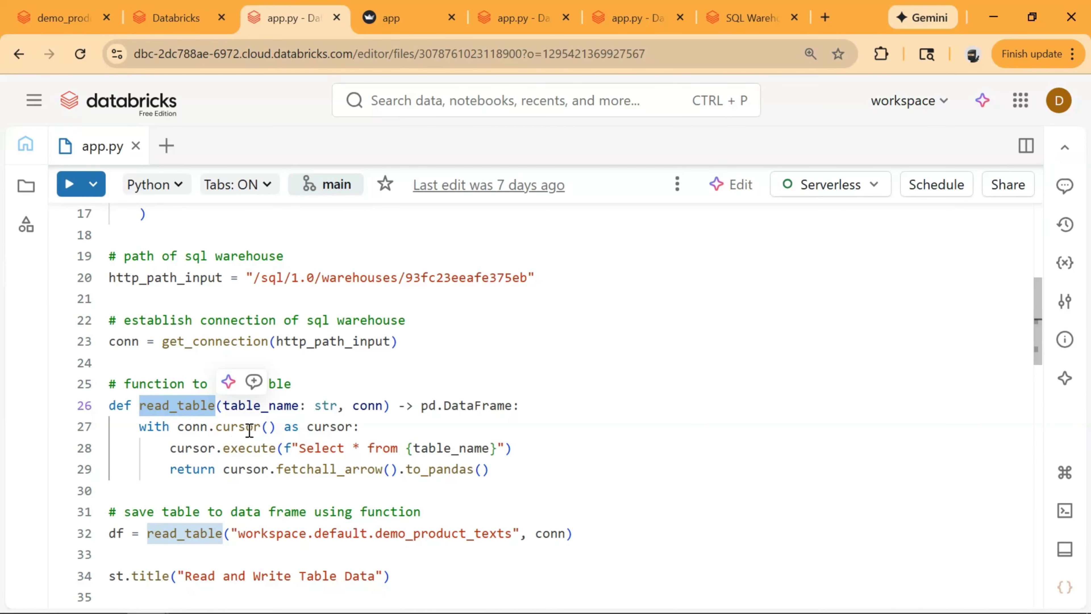
drag(299, 449, 498, 450)
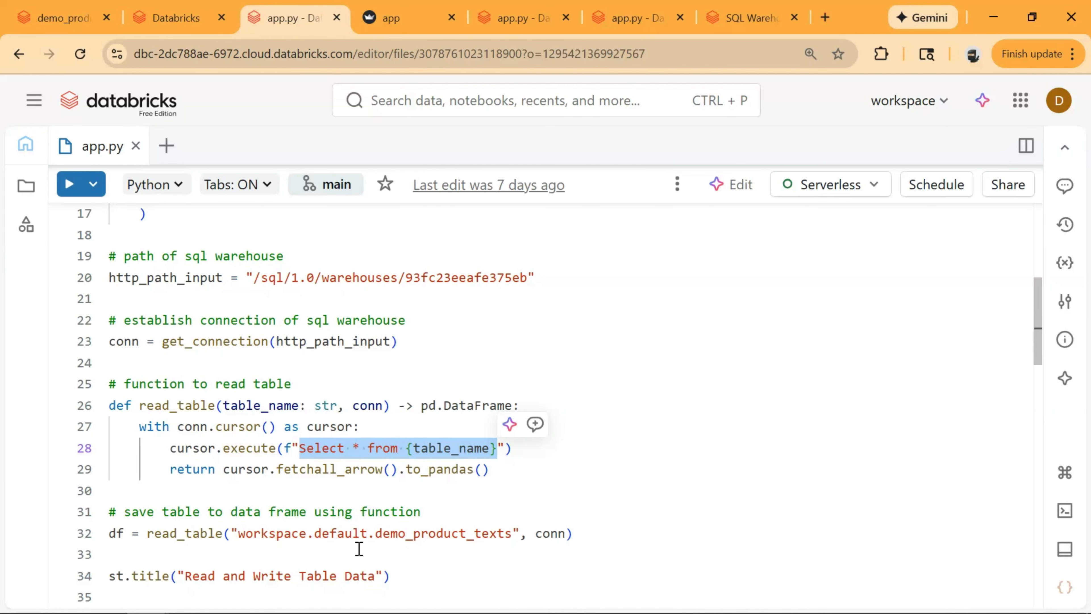
Examine how app.py calls read_table with workspace.default.demo_product_texts and conn, and stores the table in df.
double_click(173, 535)
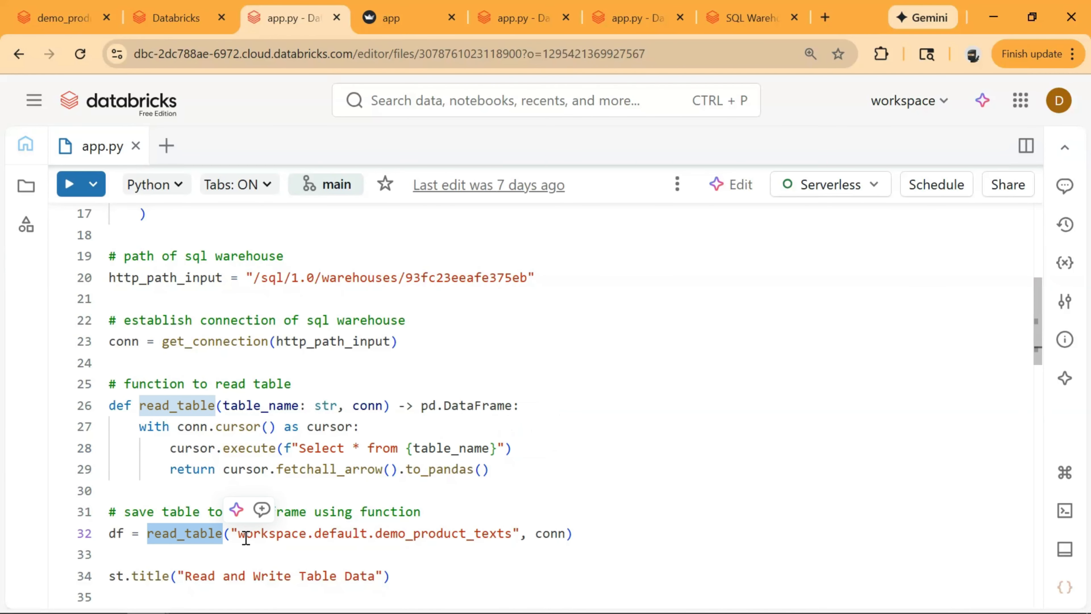
drag(236, 533, 509, 532)
double_click(557, 533)
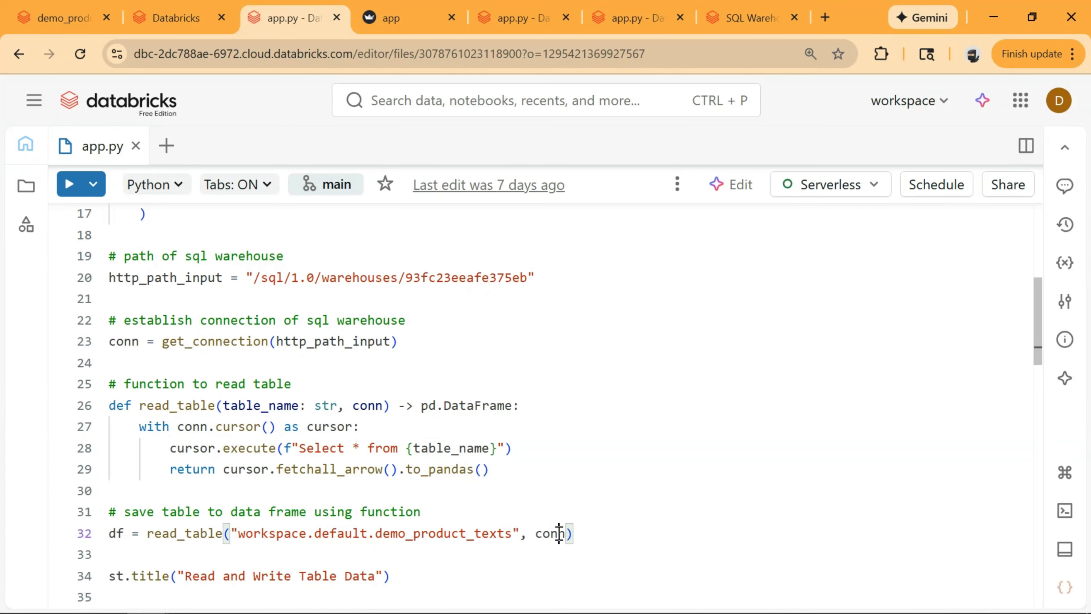
scroll(606, 442, down, 3)
double_click(189, 405)
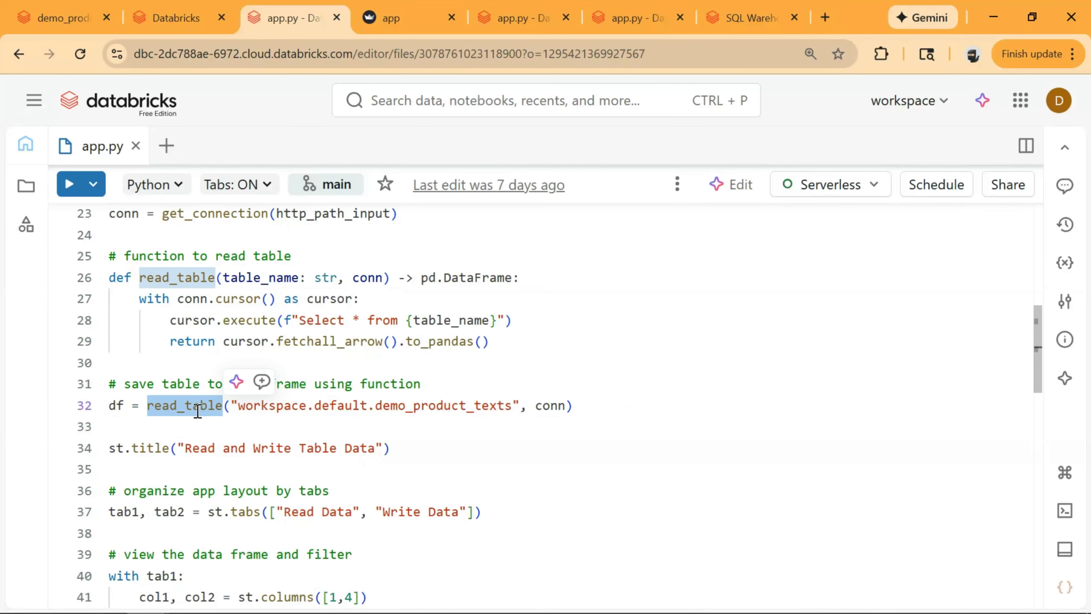
double_click(118, 406)
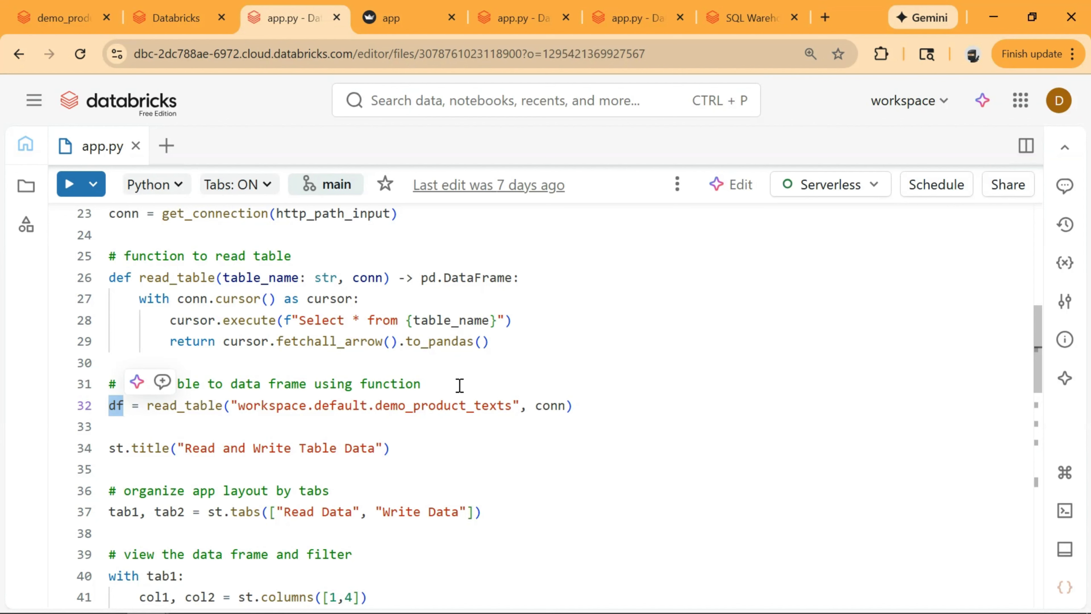
Review the tab layout and name filter code, and compare it with the Read Data and Write Data views of the running app.
scroll(574, 376, down, 2)
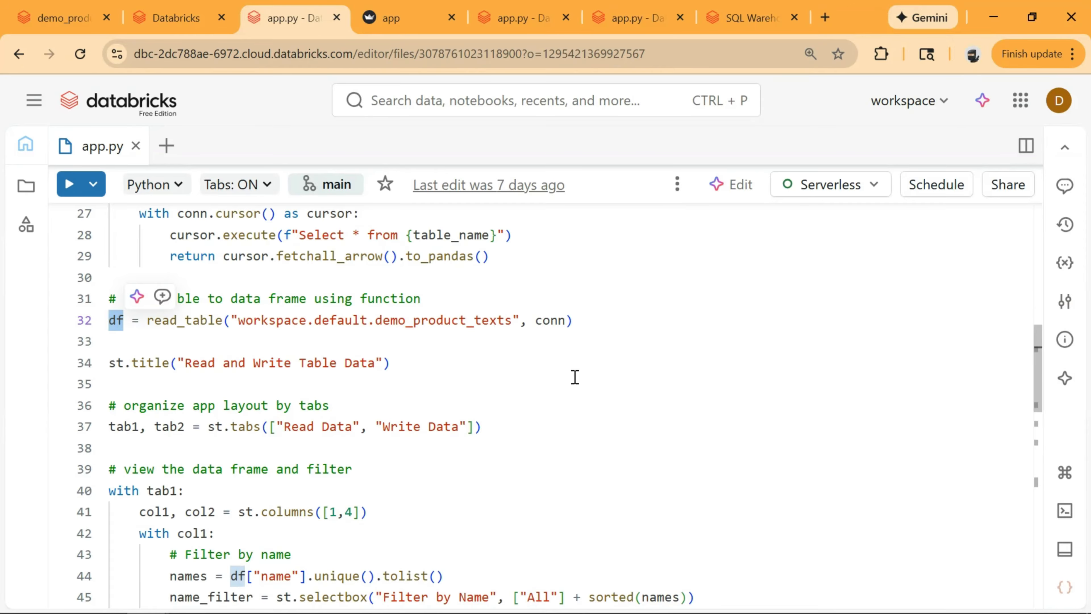
scroll(575, 377, down, 5)
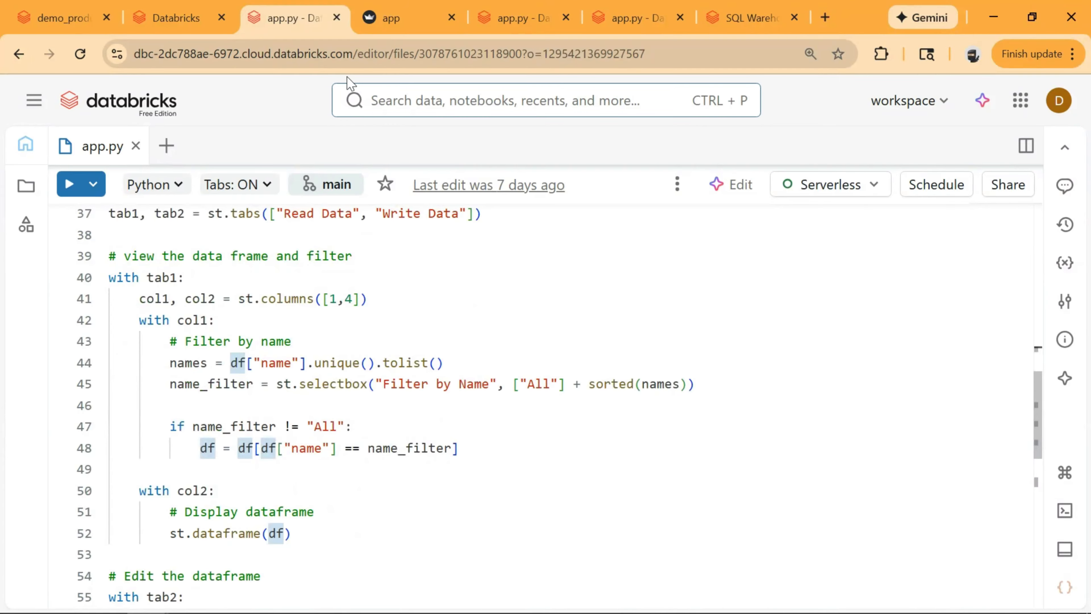
click(396, 19)
click(93, 254)
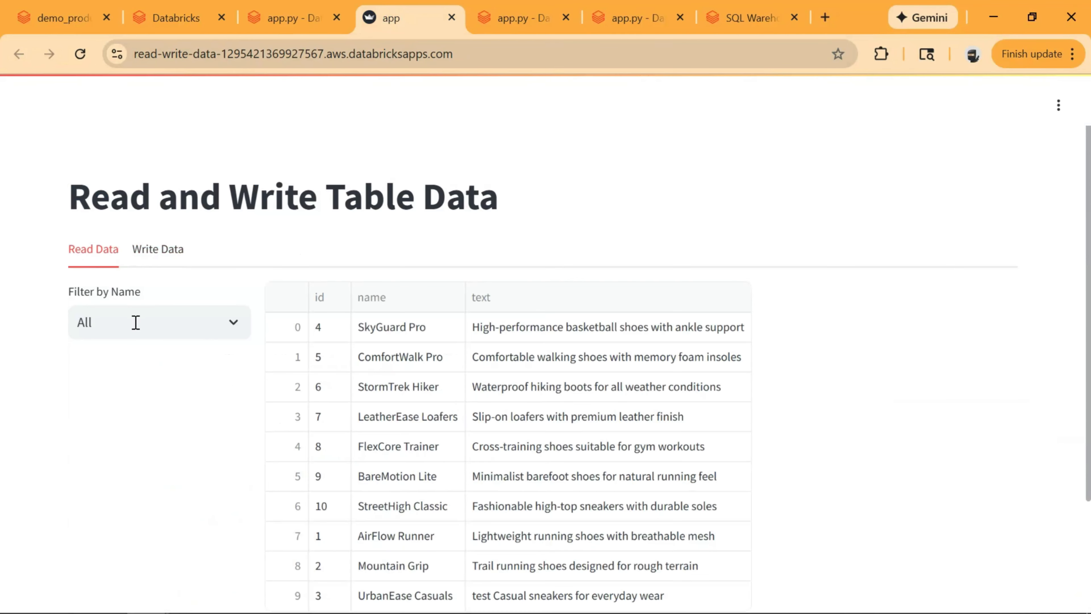
click(179, 263)
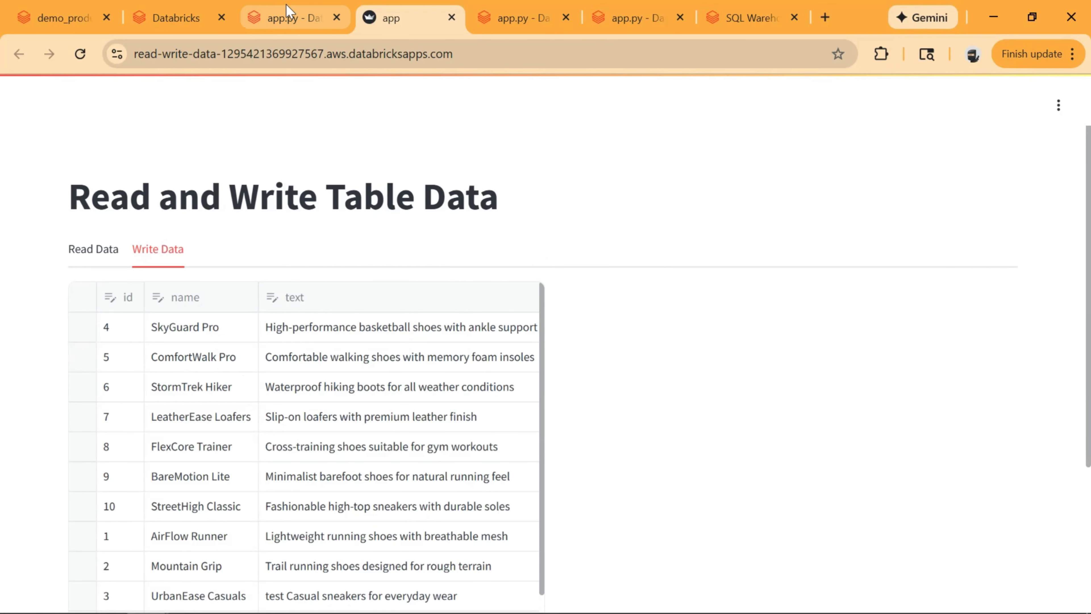
Return to app.py and examine the tab2 code, highlighting df and data_editor in the edited_df line.
click(280, 16)
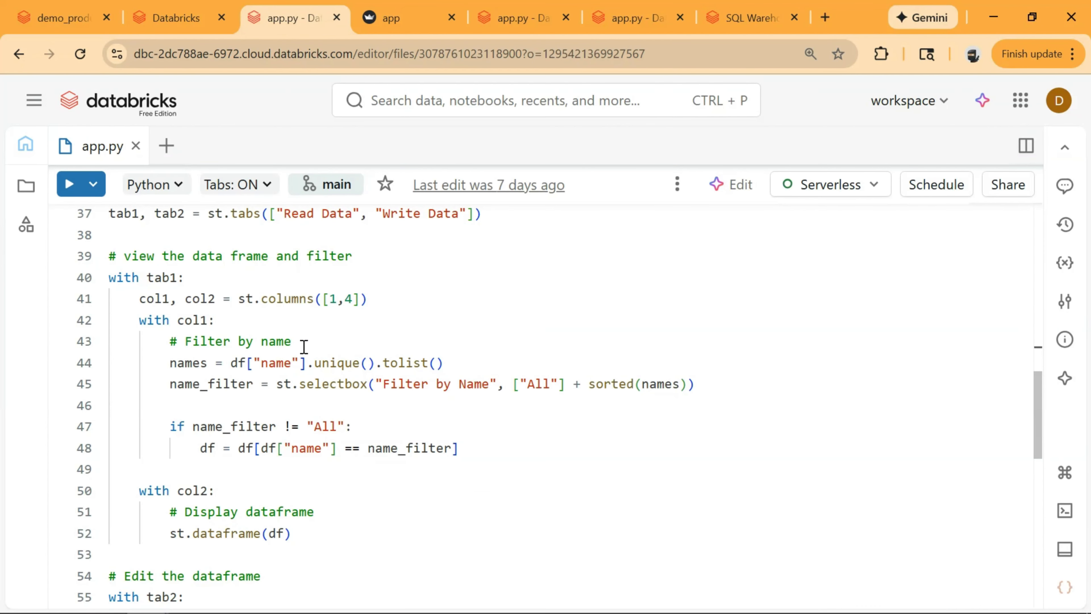
scroll(303, 346, down, 6)
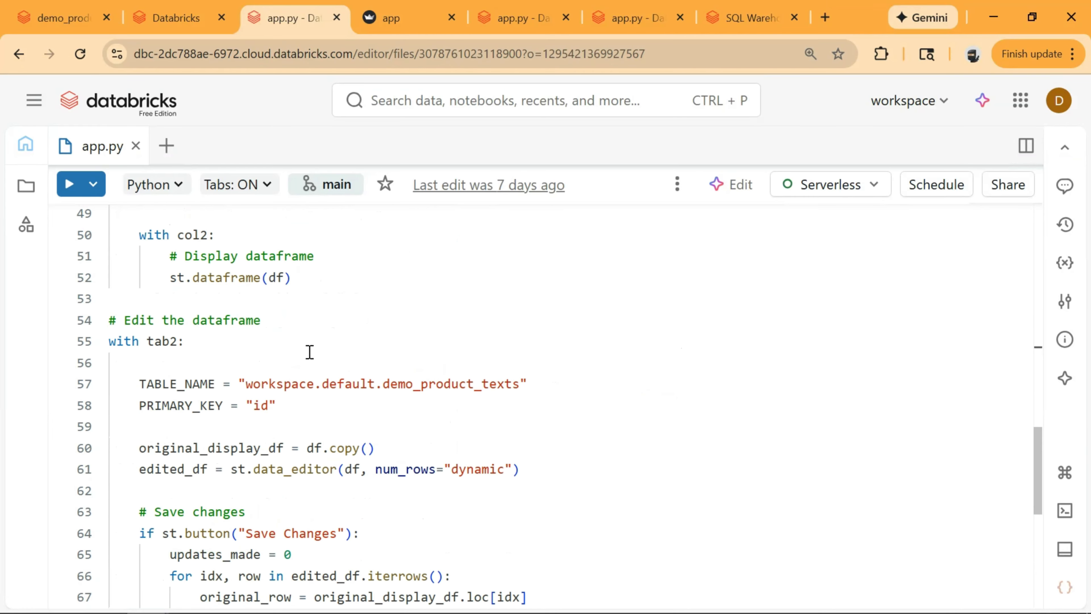
scroll(412, 373, down, 2)
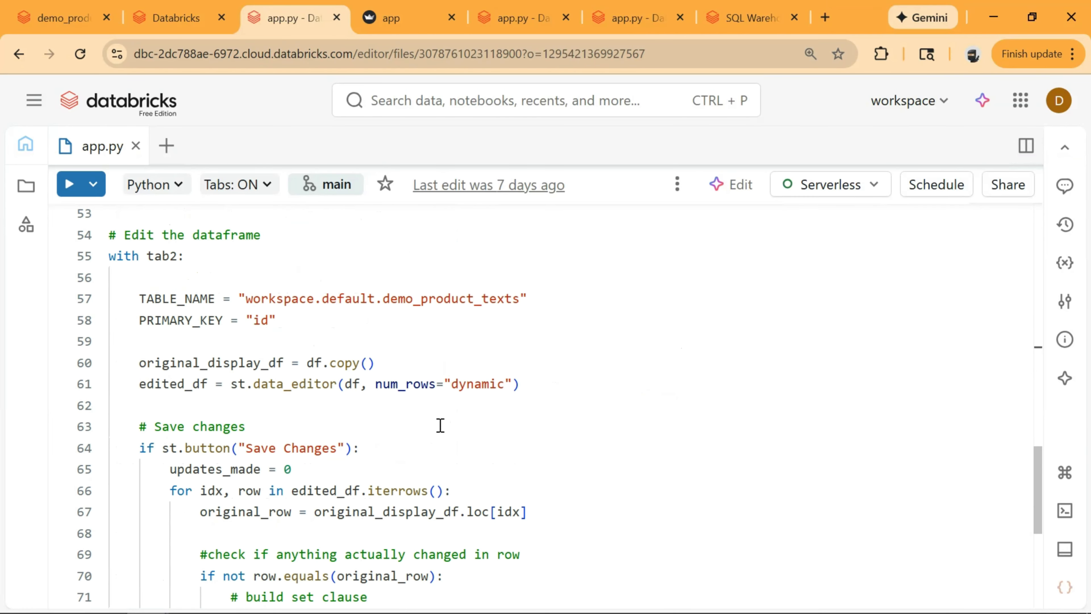
scroll(375, 378, down, 1)
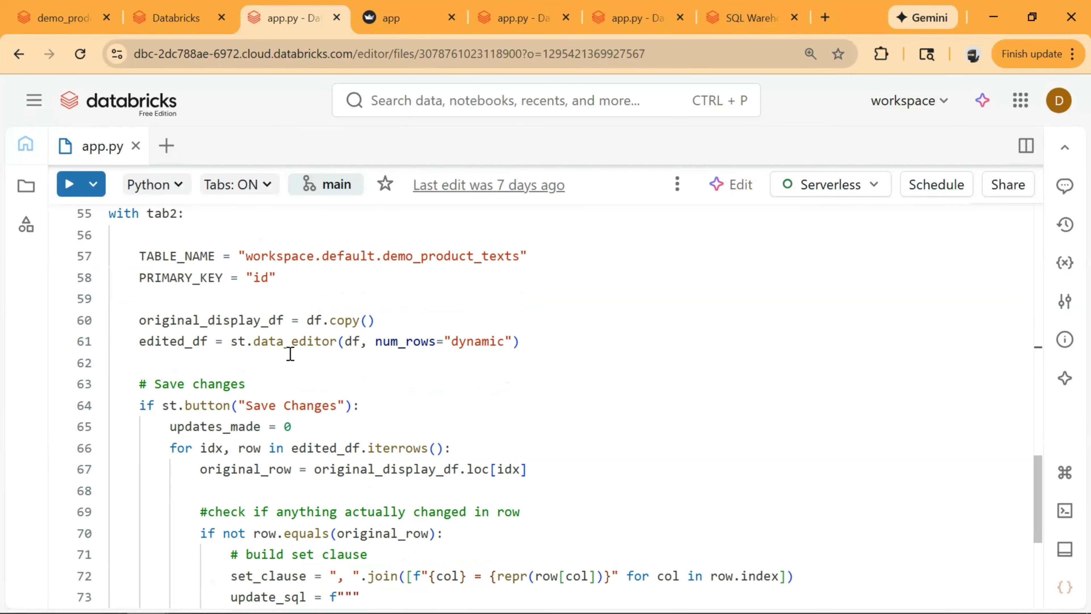
double_click(350, 340)
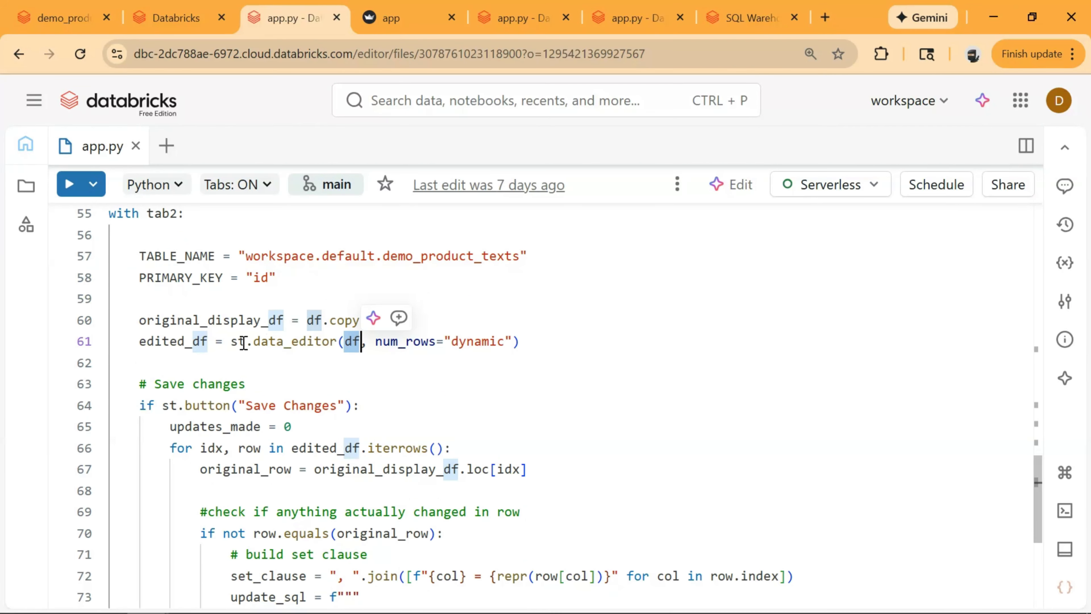
double_click(258, 341)
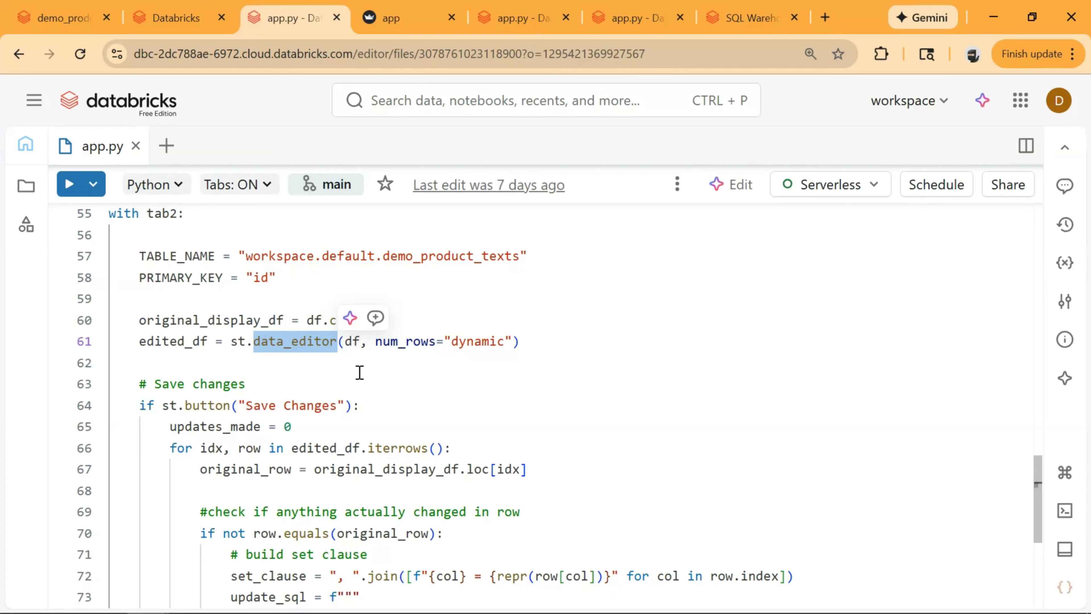
In the running app's Write Data view, prefix the SkyGuard Pro text with "Test" and save the changes.
click(397, 8)
click(160, 252)
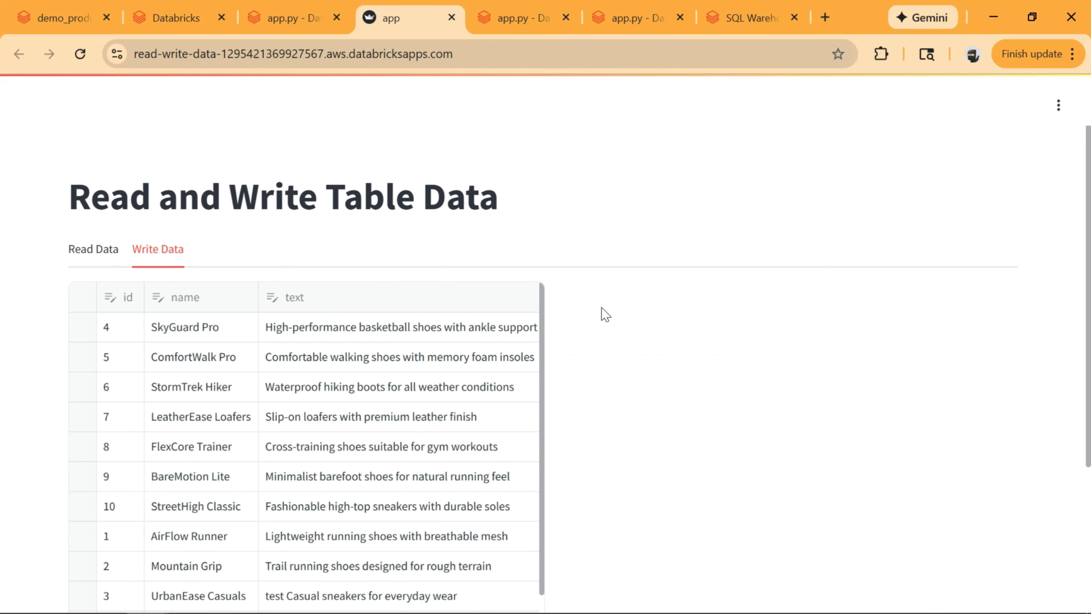
scroll(607, 312, down, 2)
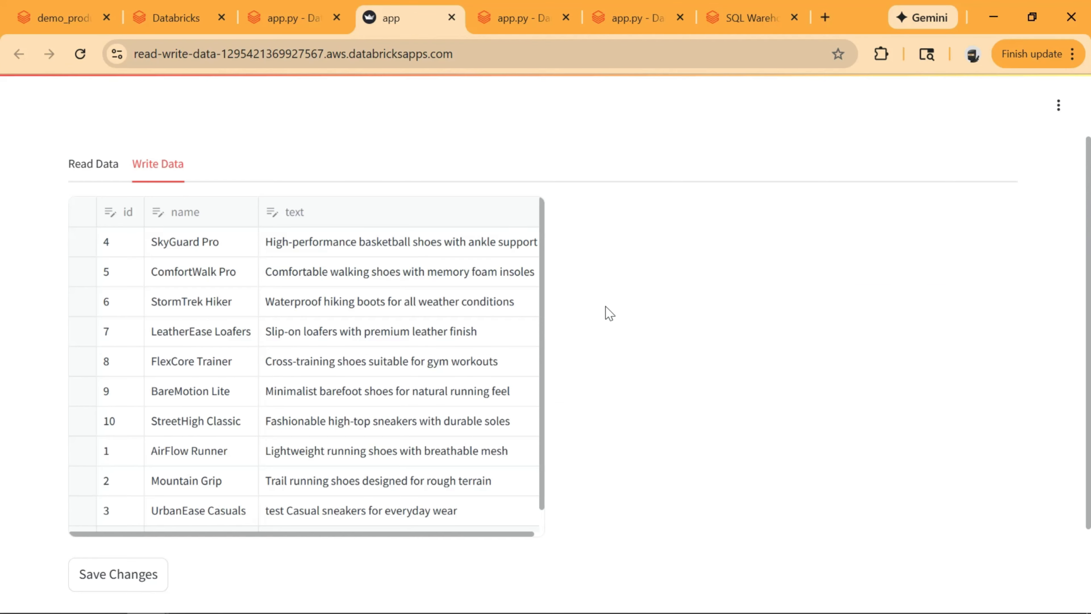
double_click(271, 244)
click(267, 241)
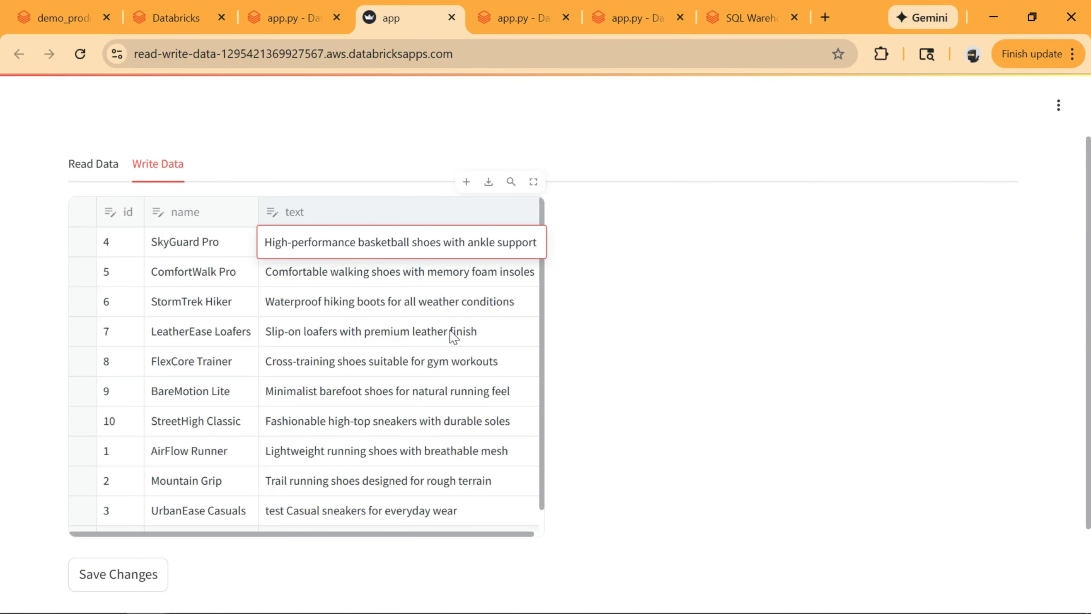
text(Test)
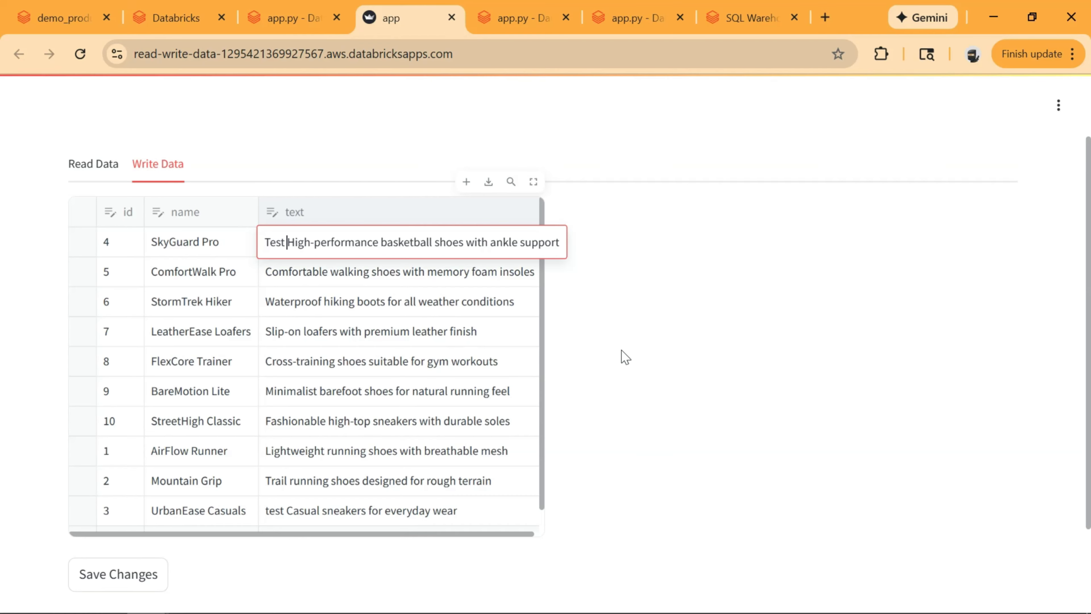
click(622, 404)
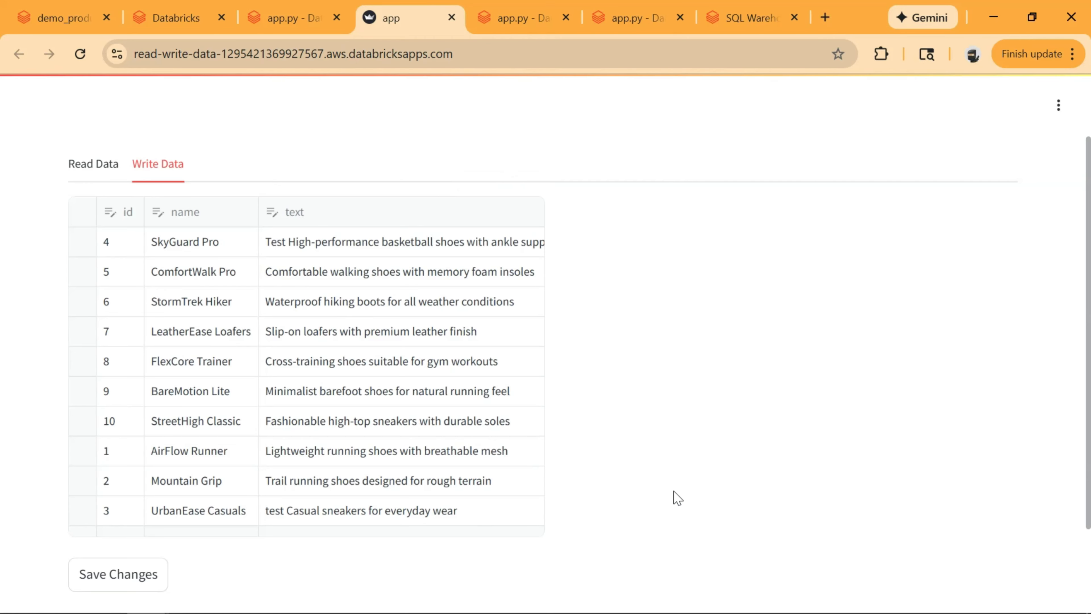
click(136, 573)
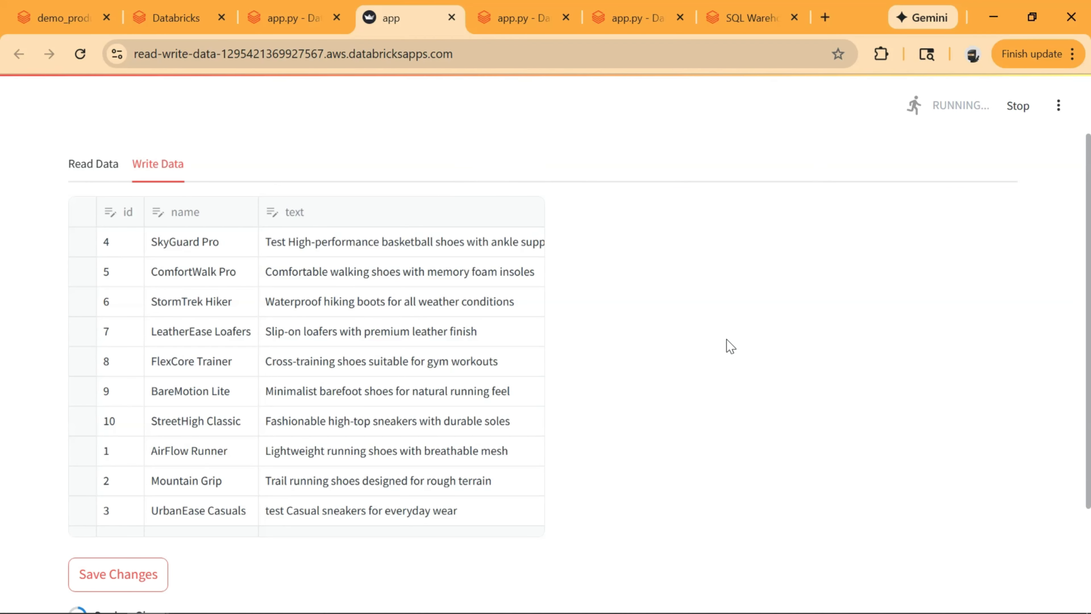
scroll(645, 413, down, 2)
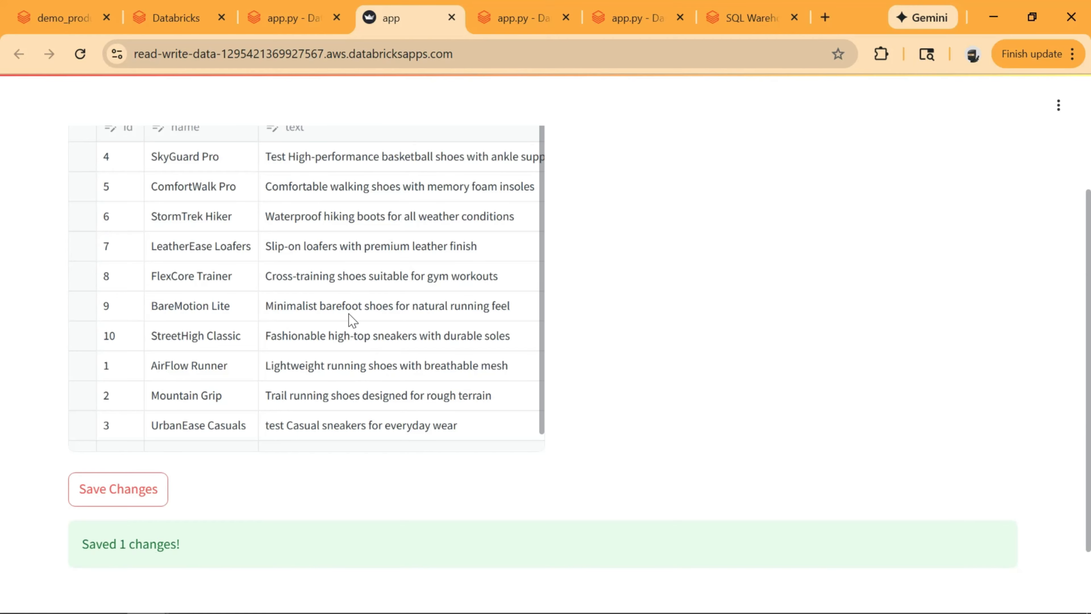
Examine the save-changes code in app.py, from the row comparison and set_clause to the UPDATE statement and its execution.
click(272, 15)
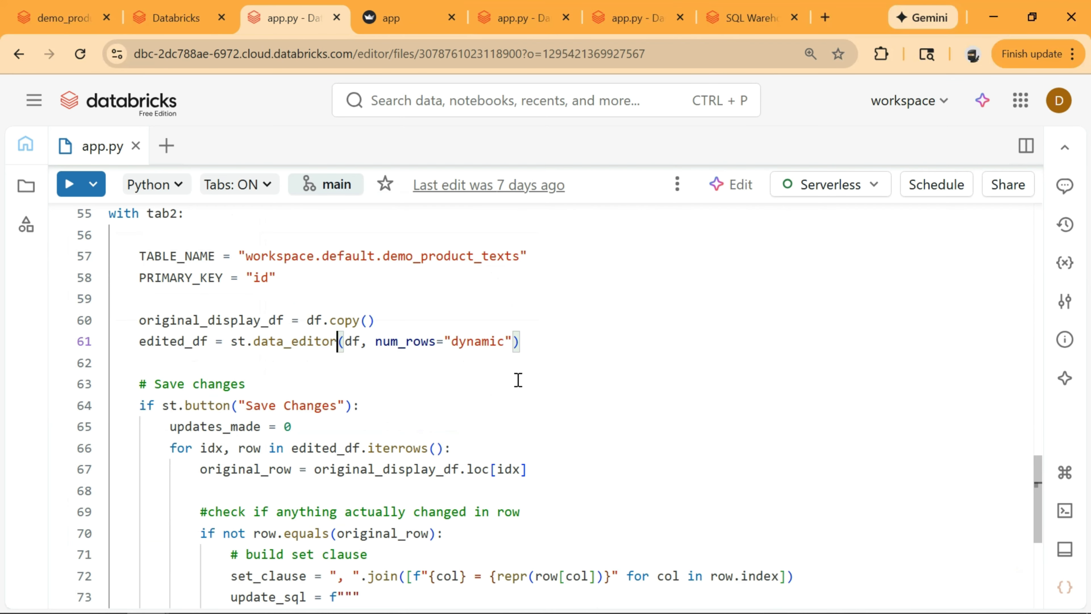
scroll(518, 377, down, 1)
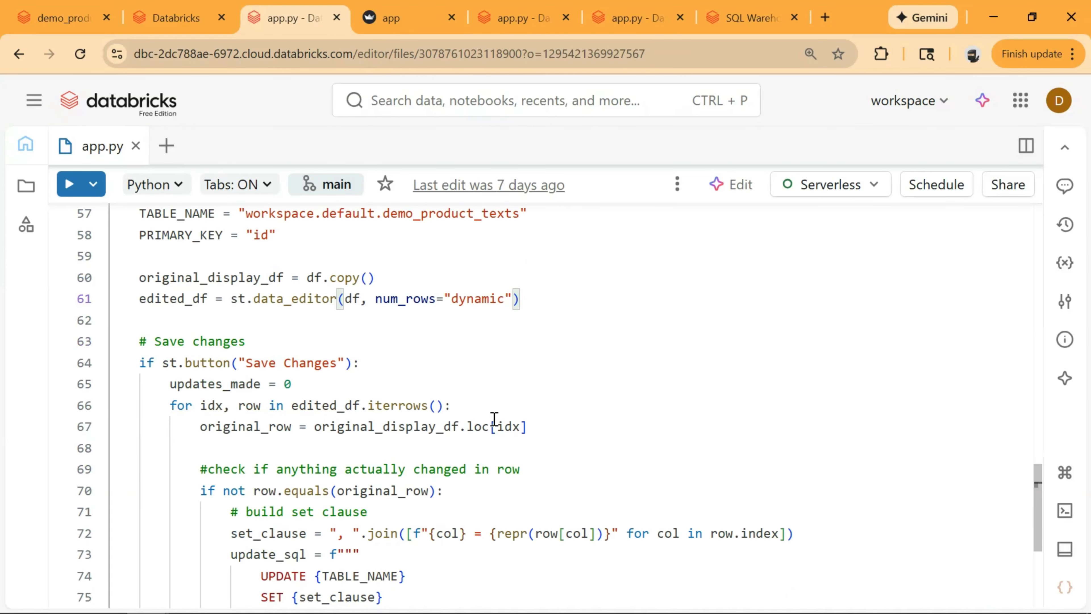
scroll(524, 424, down, 1)
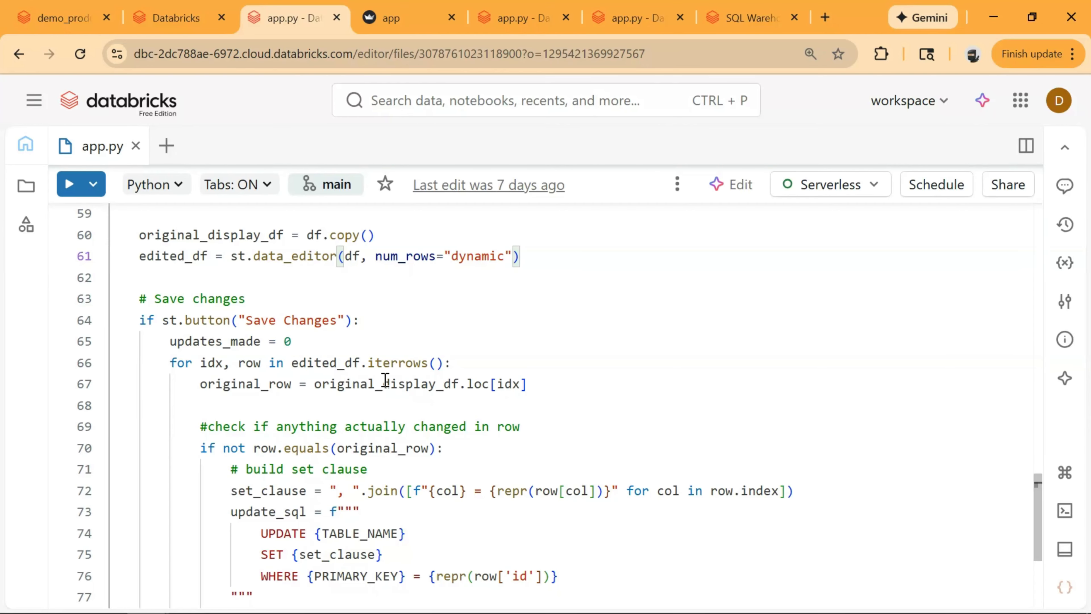
scroll(508, 407, down, 1)
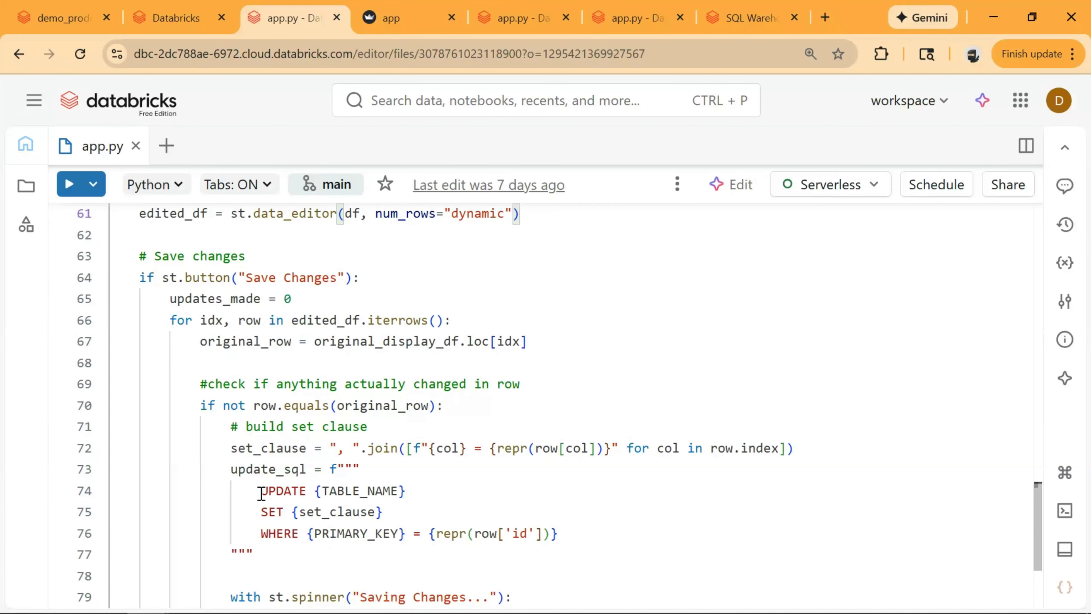
double_click(316, 511)
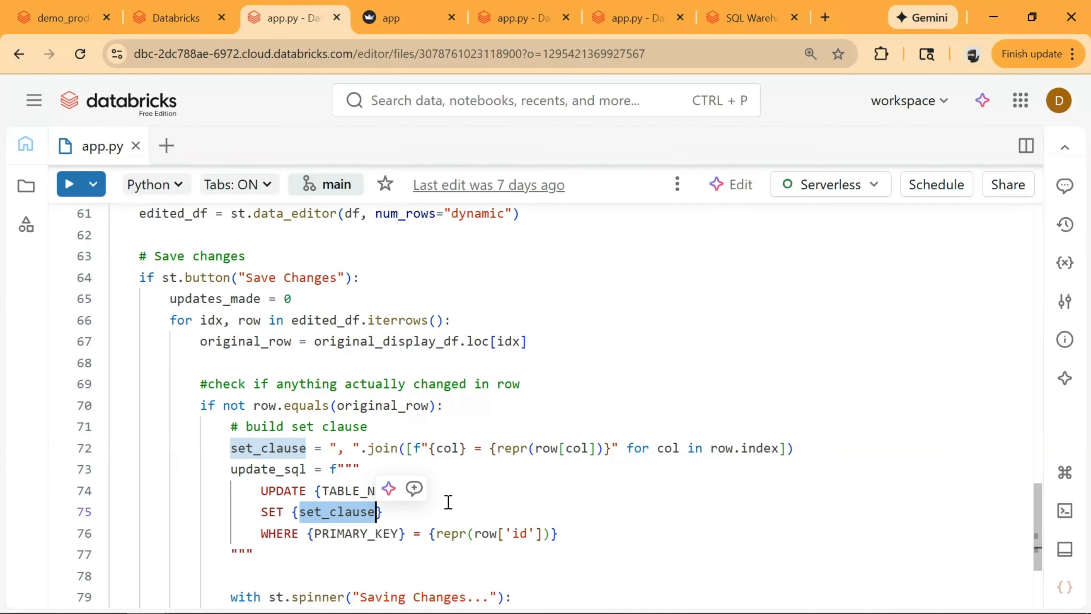
scroll(448, 501, down, 4)
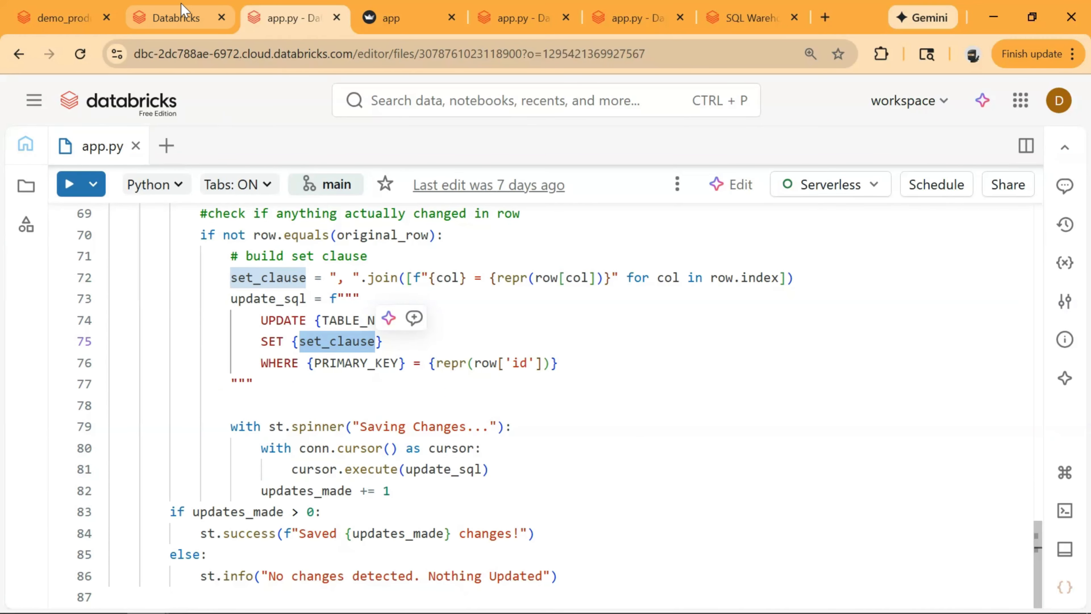
Check the sample data of the demo_product_texts table in Catalog Explorer for the SkyGuard Pro edit.
click(57, 6)
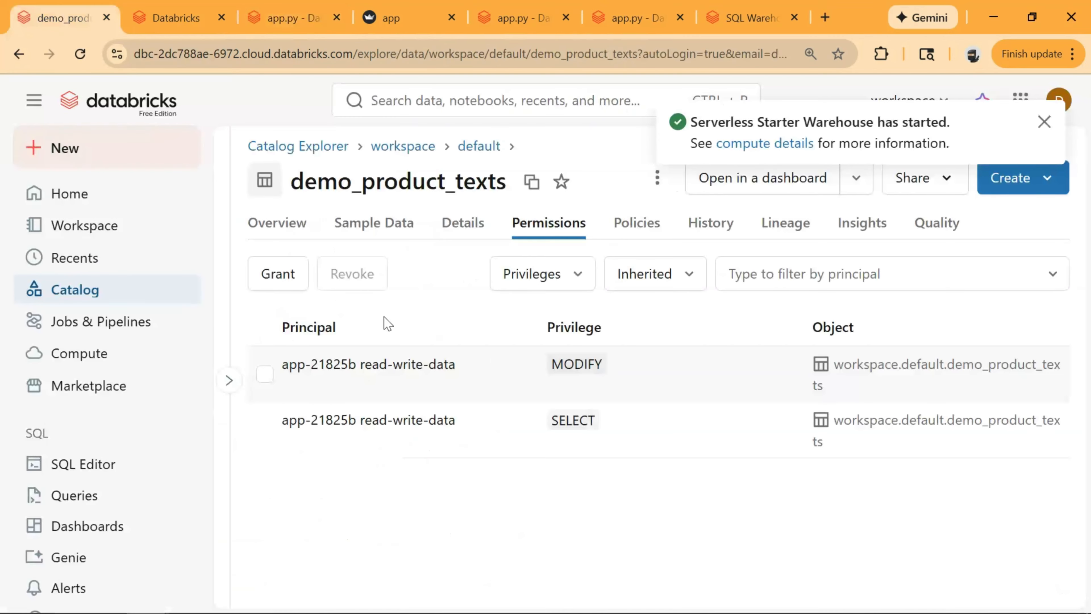
click(375, 224)
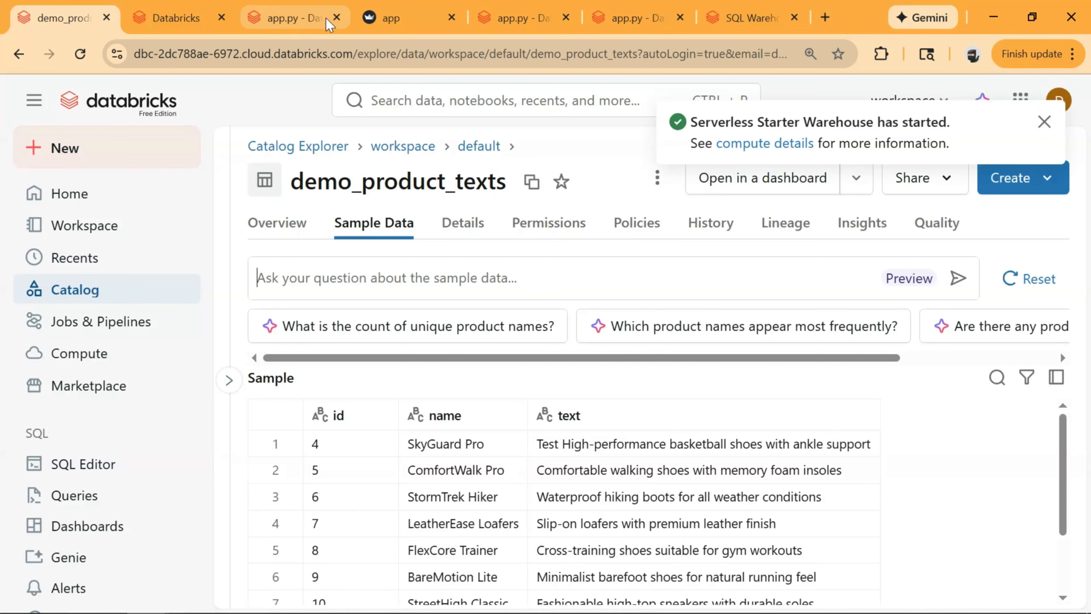
In the running app, remove the word "Test" from the SkyGuard Pro text and save the changes.
click(388, 12)
click(297, 161)
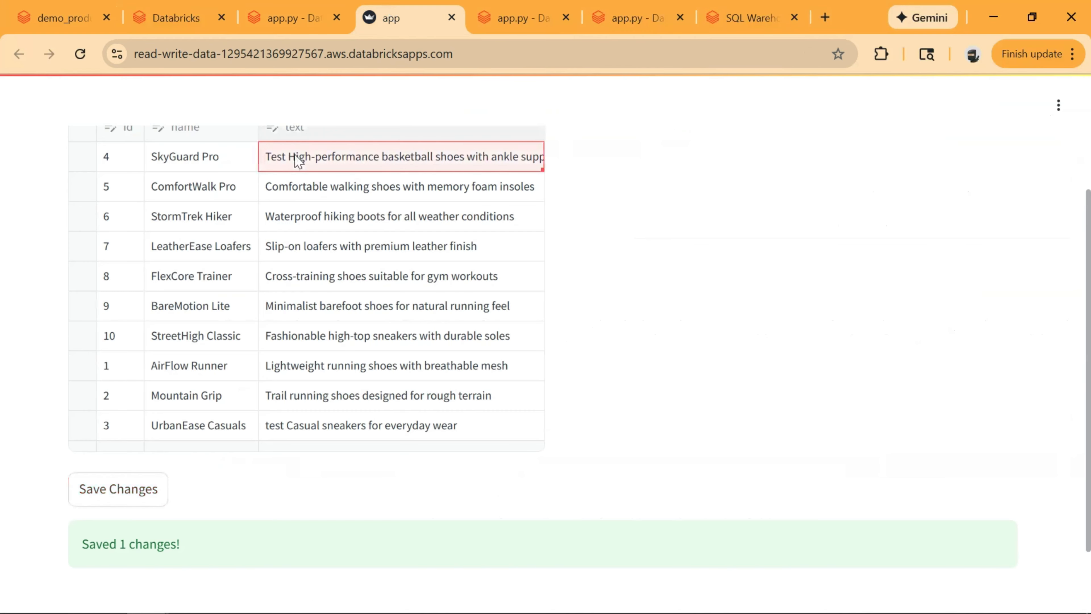
click(297, 162)
key(Escape)
key(BackSpace)
key(BackSpace)
key(BackSpace)
key(BackSpace)
key(BackSpace)
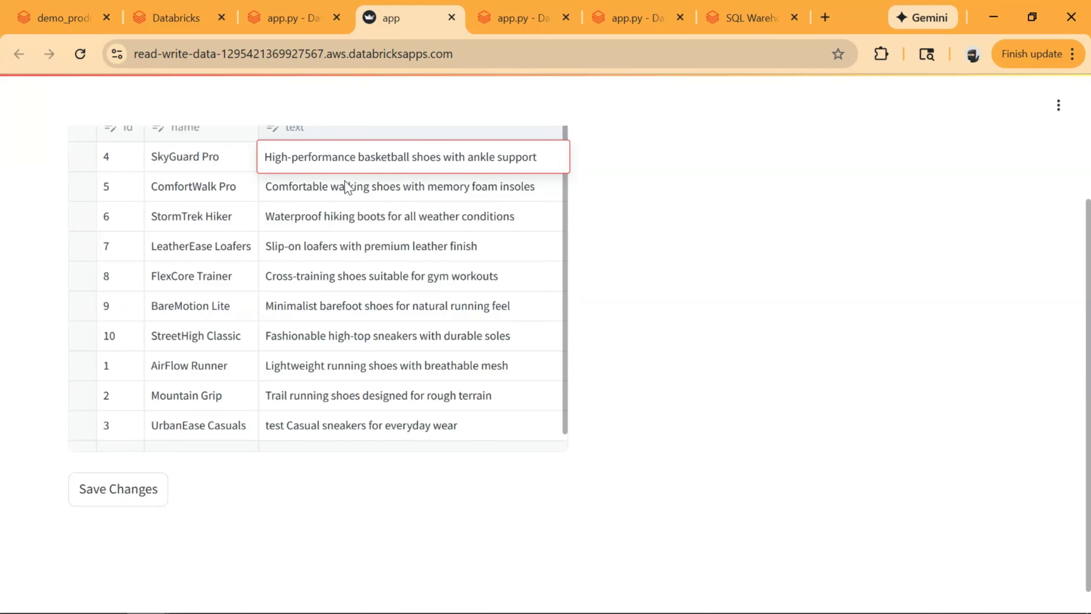
click(673, 195)
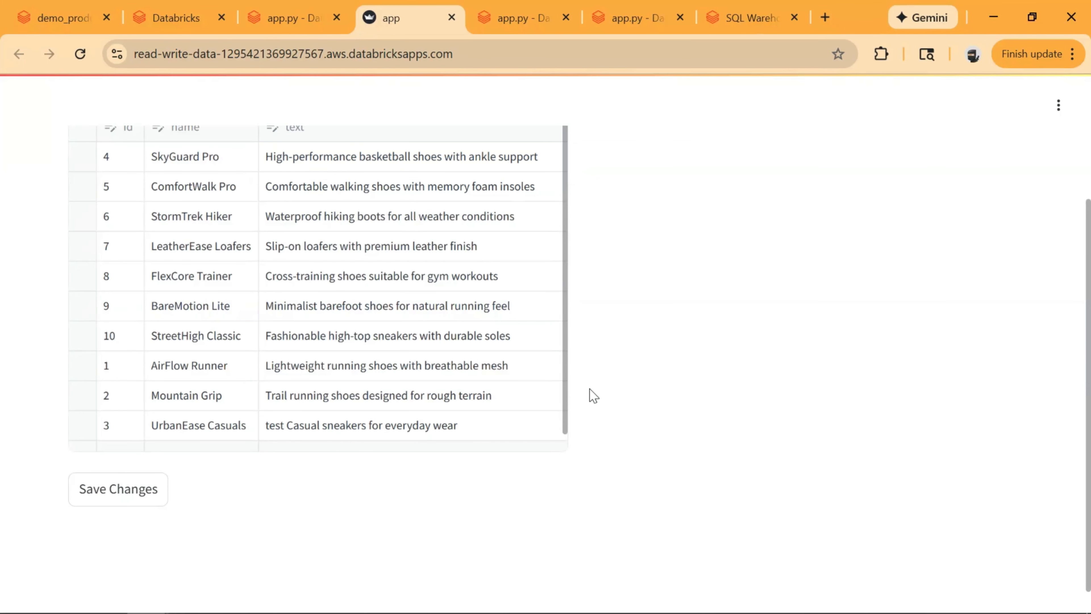
click(133, 501)
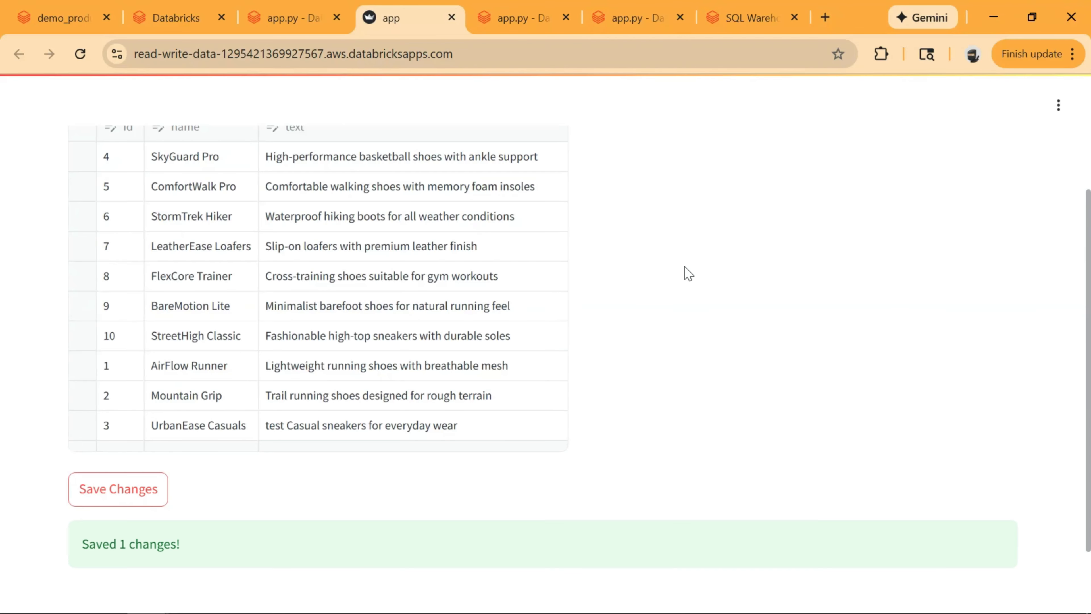
Reload the demo_product_texts page to check its sample data, and return to the running app's table editor.
click(65, 18)
click(80, 54)
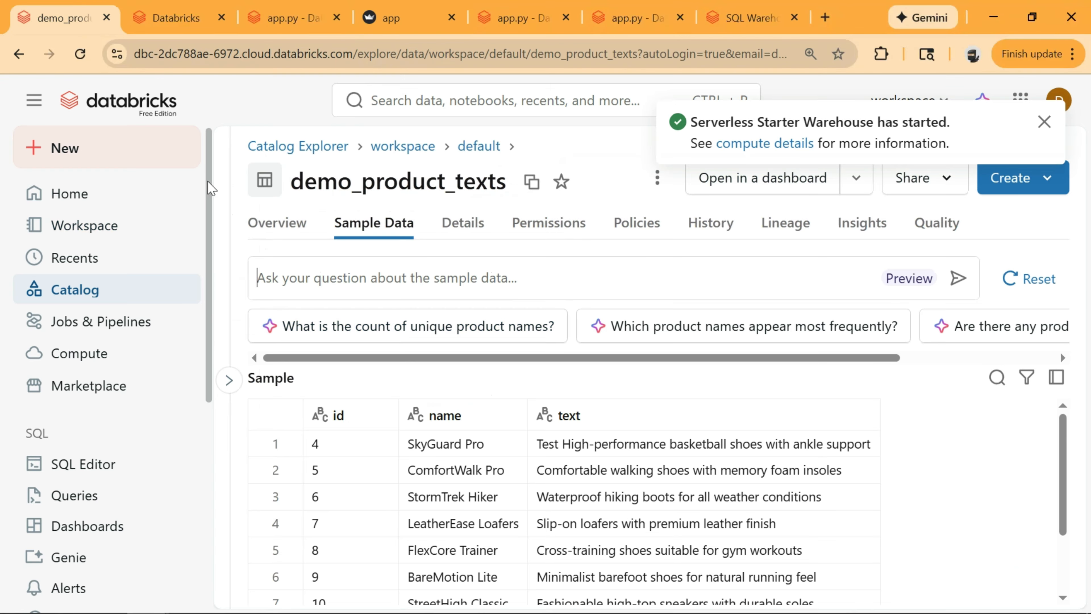
click(81, 54)
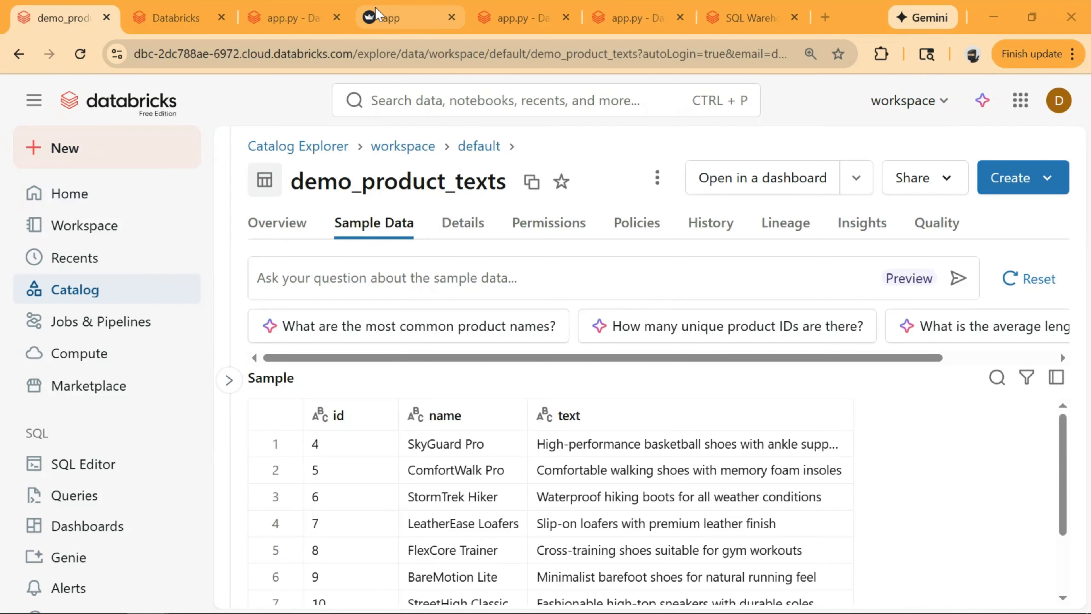
click(380, 16)
scroll(666, 254, up, 4)
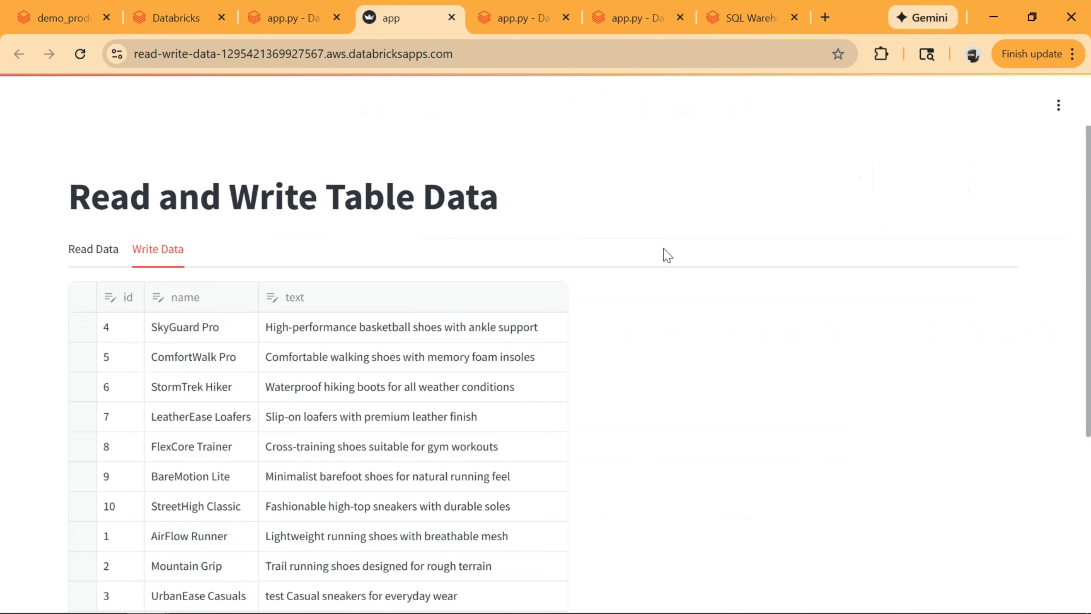